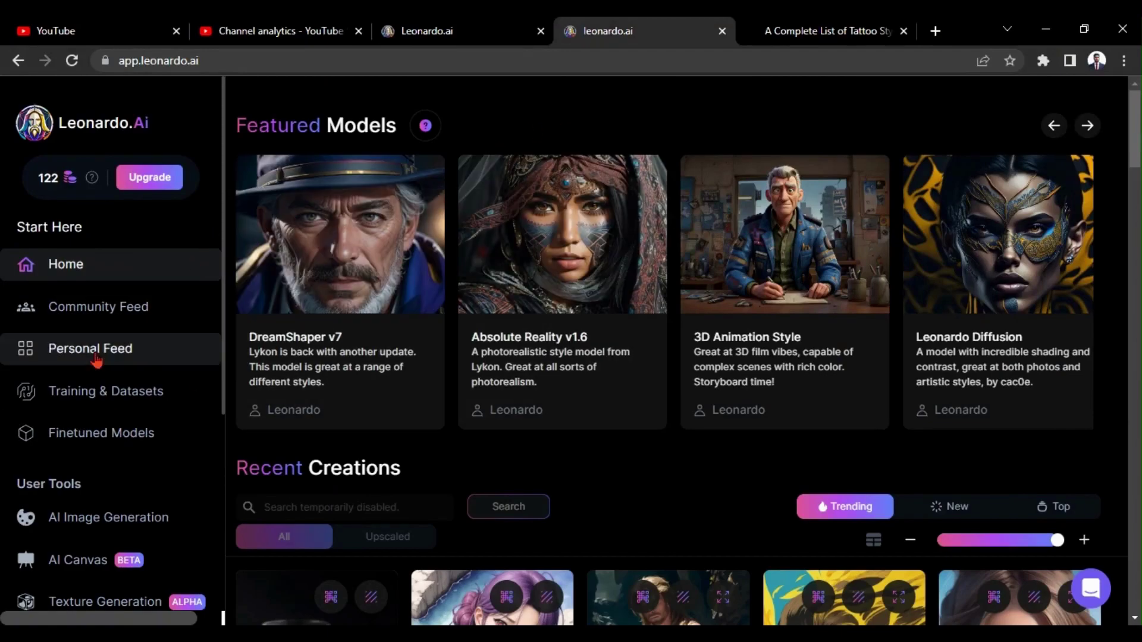
Scroll the empty AI Canvas editor's settings panel (Stable Diffusion 1.5, Inpaint / Outpaint)
{"action": "scroll", "coordinate": [95, 356], "scroll_direction": "down", "scroll_amount": 3}
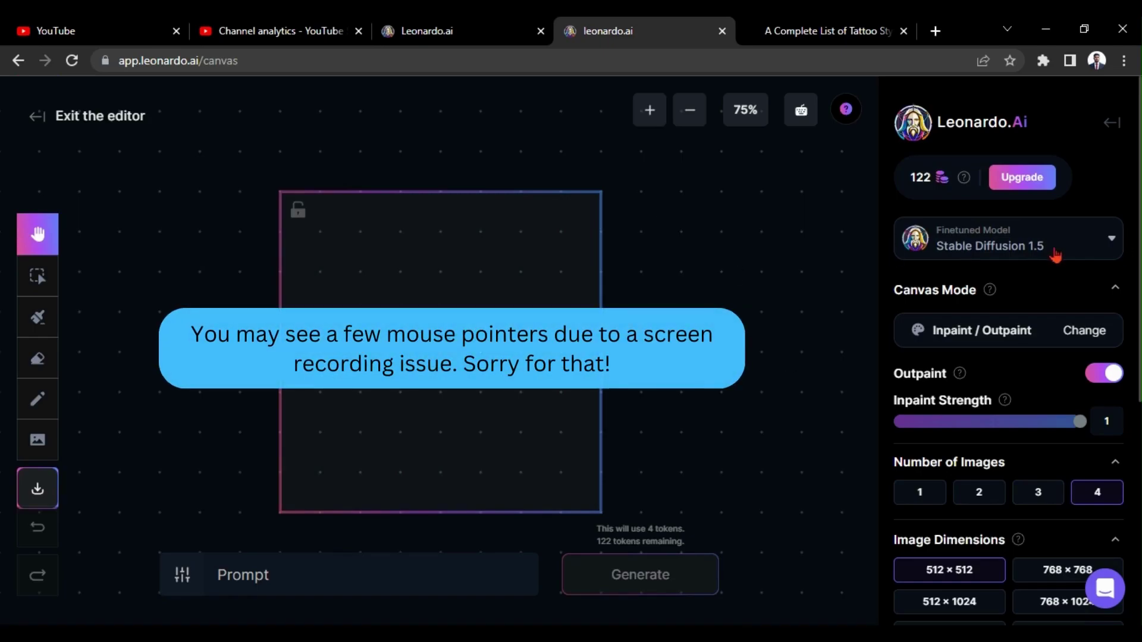
Switch the model to Leonardo Diffusion, turn Outpaint off, and set Number of Images to 1
{"action": "left_click", "coordinate": [1109, 238]}
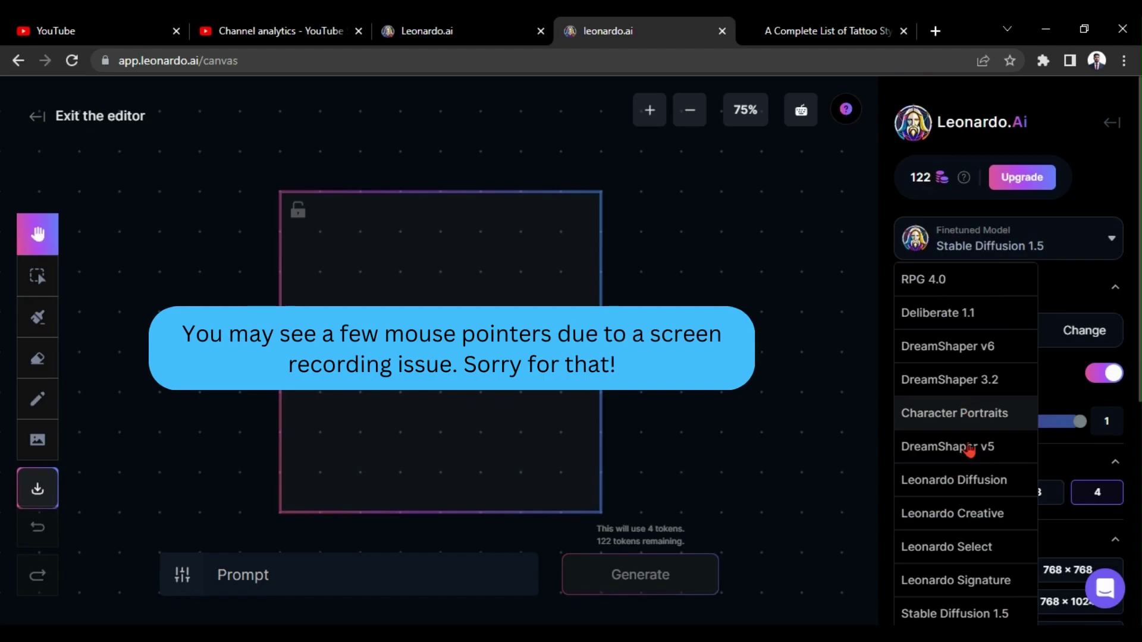
{"action": "left_click", "coordinate": [990, 483]}
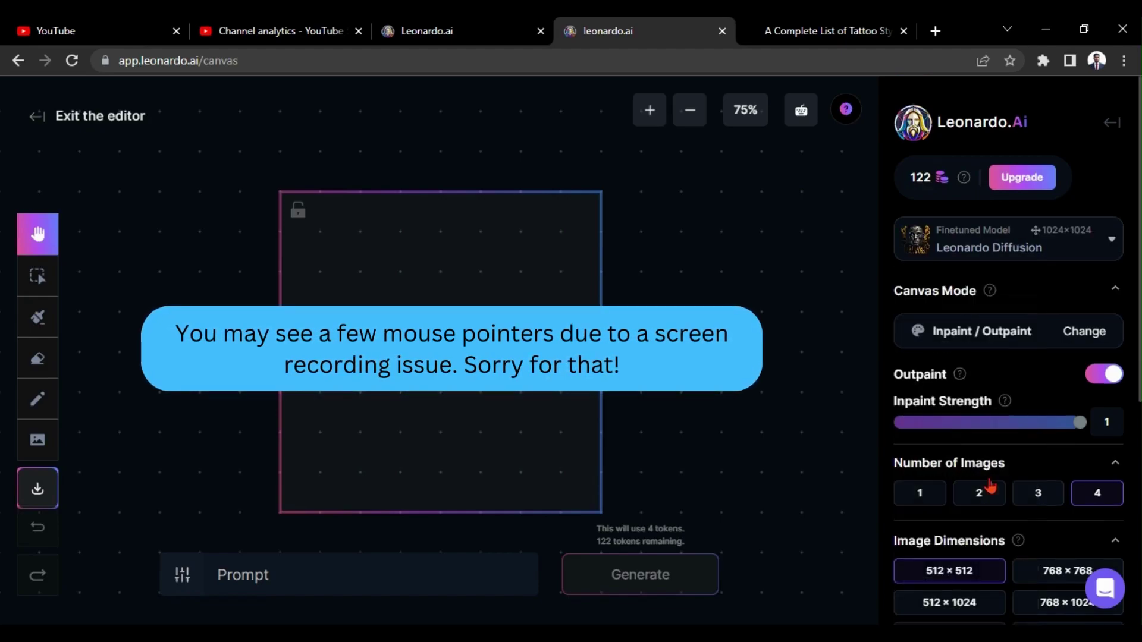
{"action": "left_click", "coordinate": [1099, 375]}
{"action": "scroll", "coordinate": [1014, 436], "scroll_direction": "down", "scroll_amount": 2}
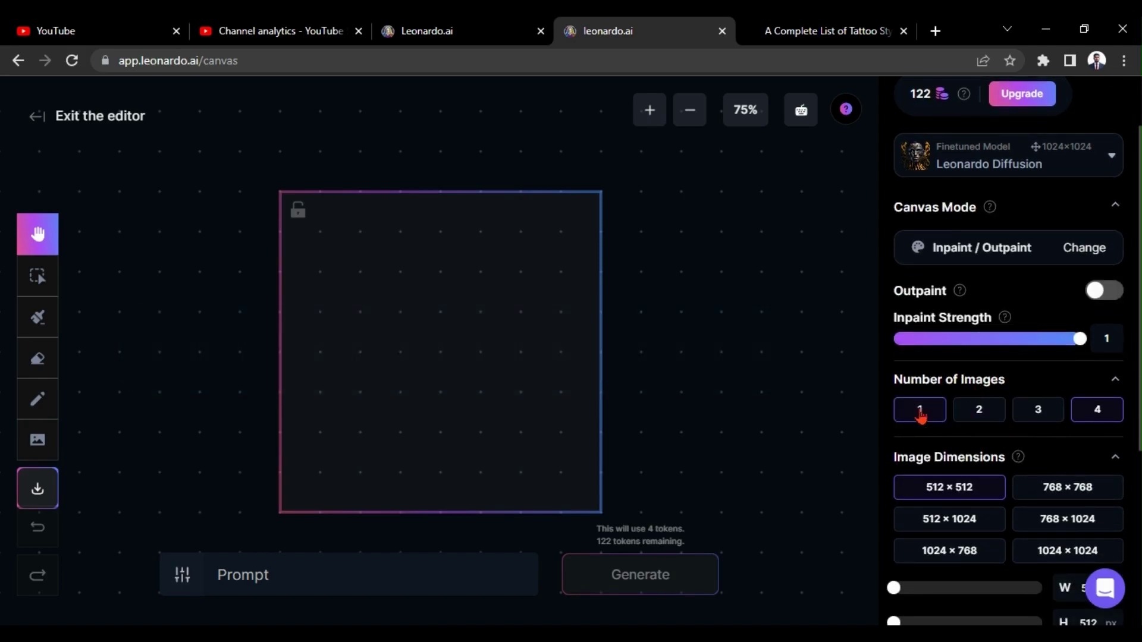
{"action": "scroll", "coordinate": [1010, 421], "scroll_direction": "down", "scroll_amount": 2}
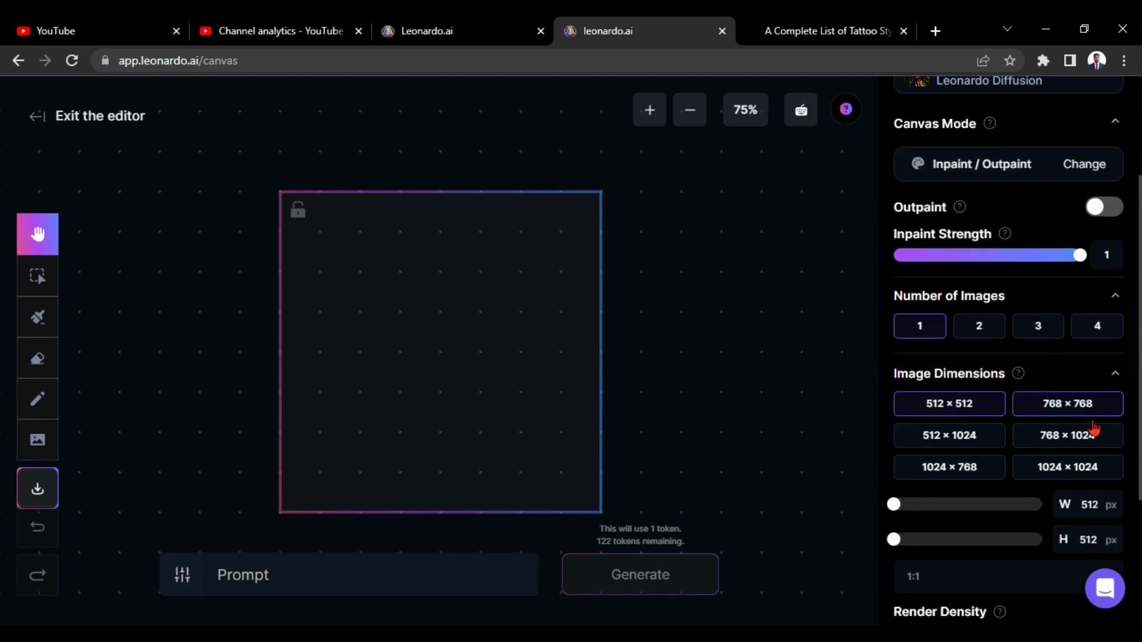
{"action": "scroll", "coordinate": [1021, 428], "scroll_direction": "down", "scroll_amount": 5}
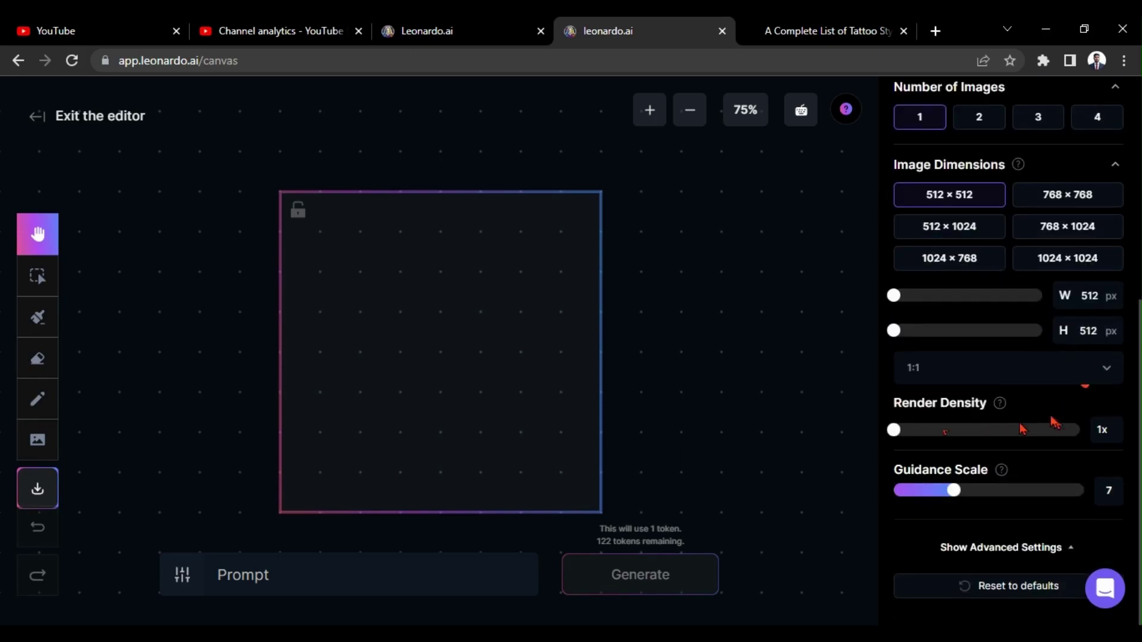
{"action": "scroll", "coordinate": [1054, 422], "scroll_direction": "up", "scroll_amount": 6}
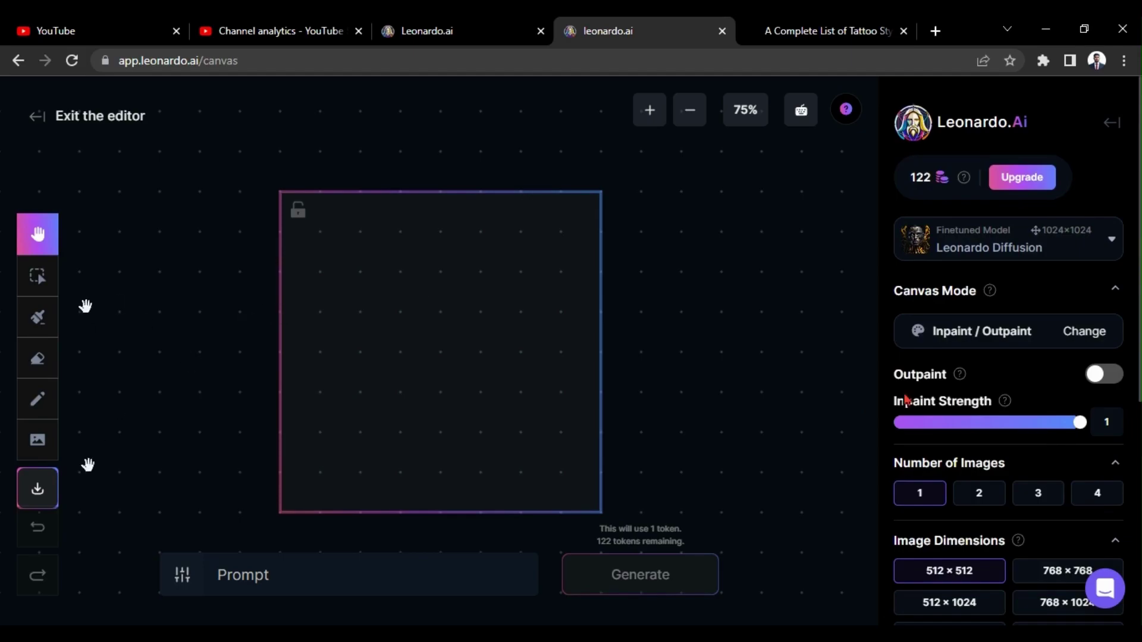
Upload sport-1815783_1920.jpg from Downloads onto the canvas
{"action": "left_click", "coordinate": [37, 440]}
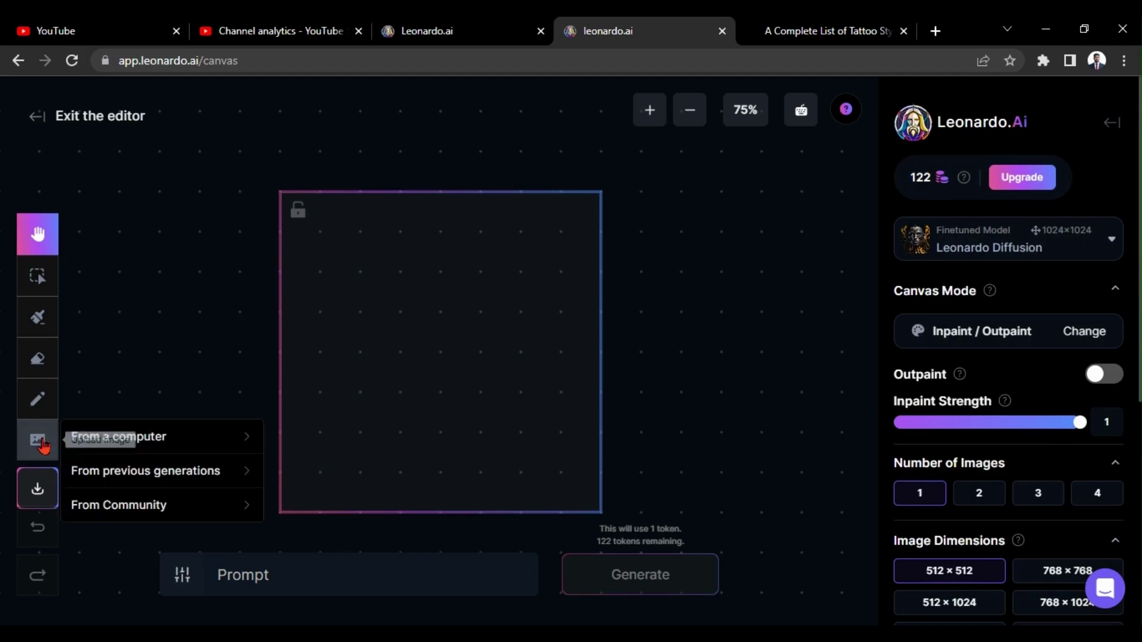
{"action": "left_click", "coordinate": [116, 438]}
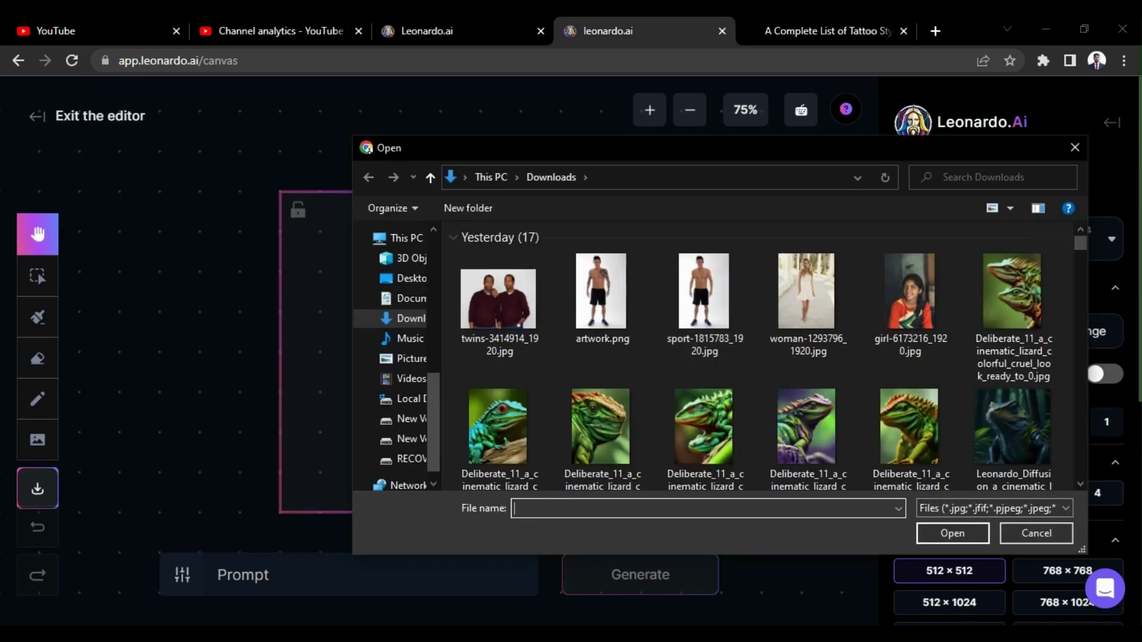
{"action": "left_click", "coordinate": [704, 303]}
{"action": "left_click", "coordinate": [952, 532]}
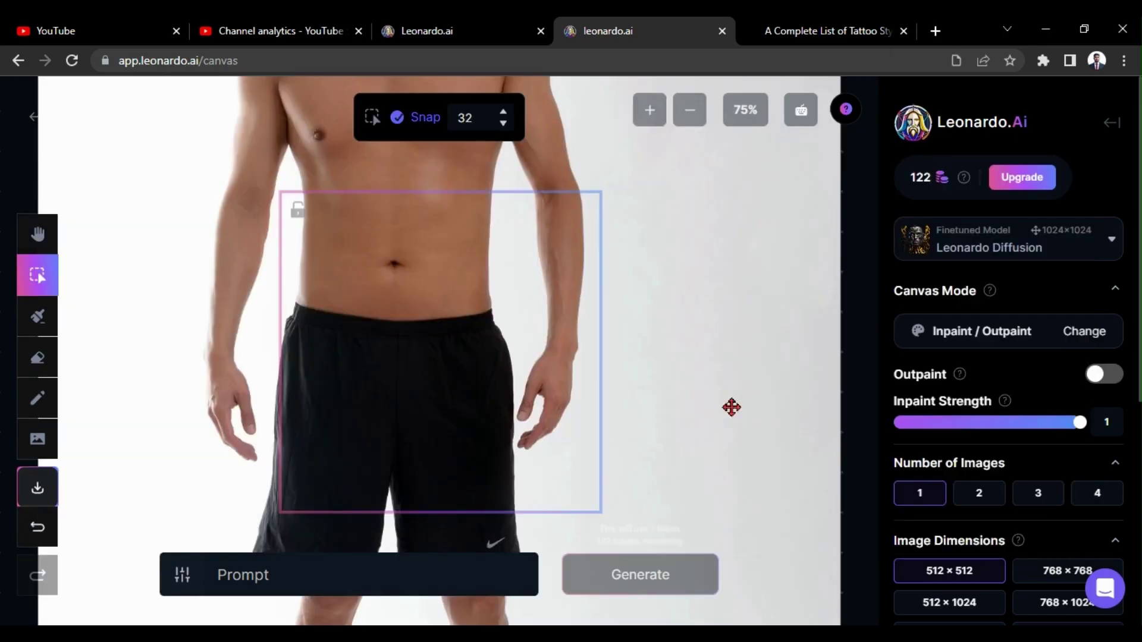
Zoom out to 25% so the man's whole figure is visible
{"action": "scroll", "coordinate": [681, 301], "scroll_direction": "up", "scroll_amount": 1}
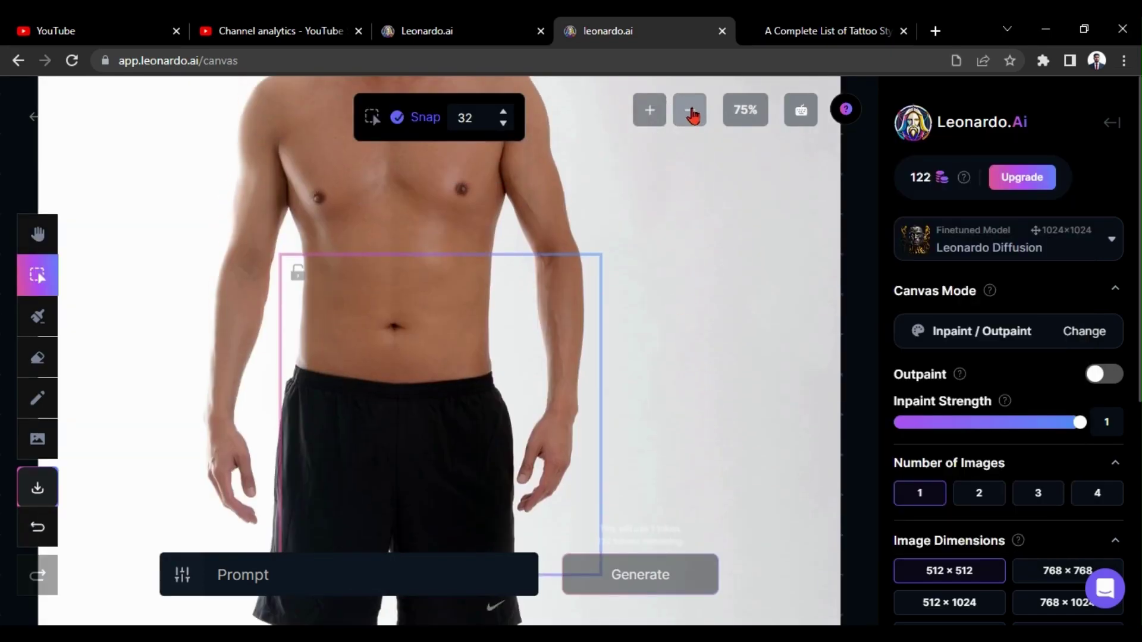
{"action": "left_click", "coordinate": [693, 111]}
{"action": "left_click", "coordinate": [694, 110]}
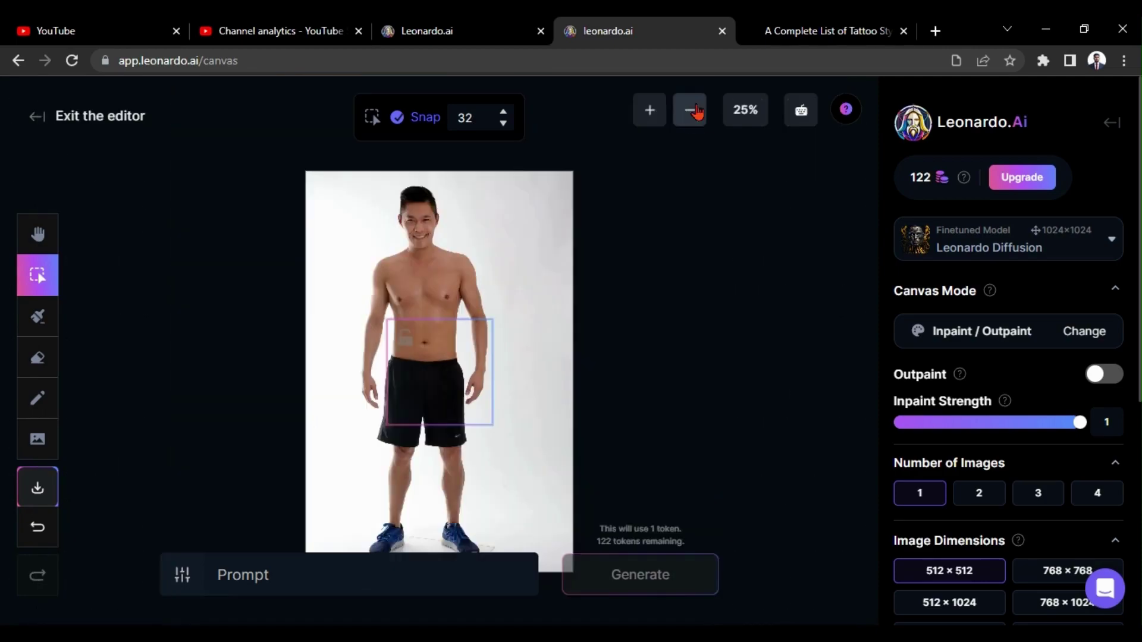
{"action": "scroll", "coordinate": [645, 309], "scroll_direction": "down", "scroll_amount": 1}
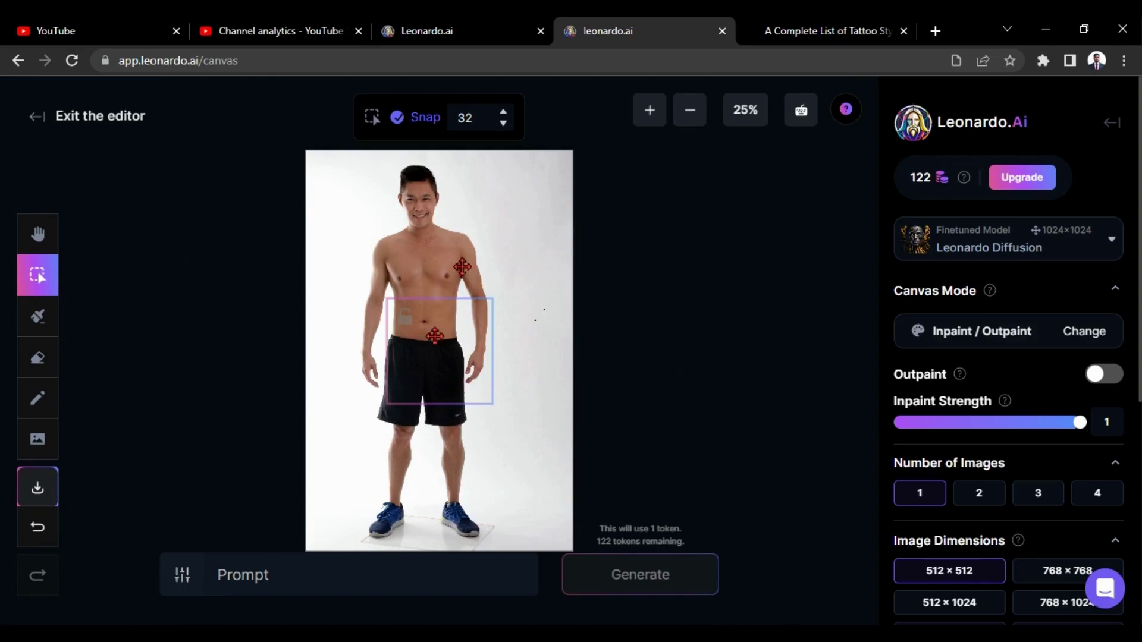
{"action": "scroll", "coordinate": [368, 275], "scroll_direction": "up", "scroll_amount": 1}
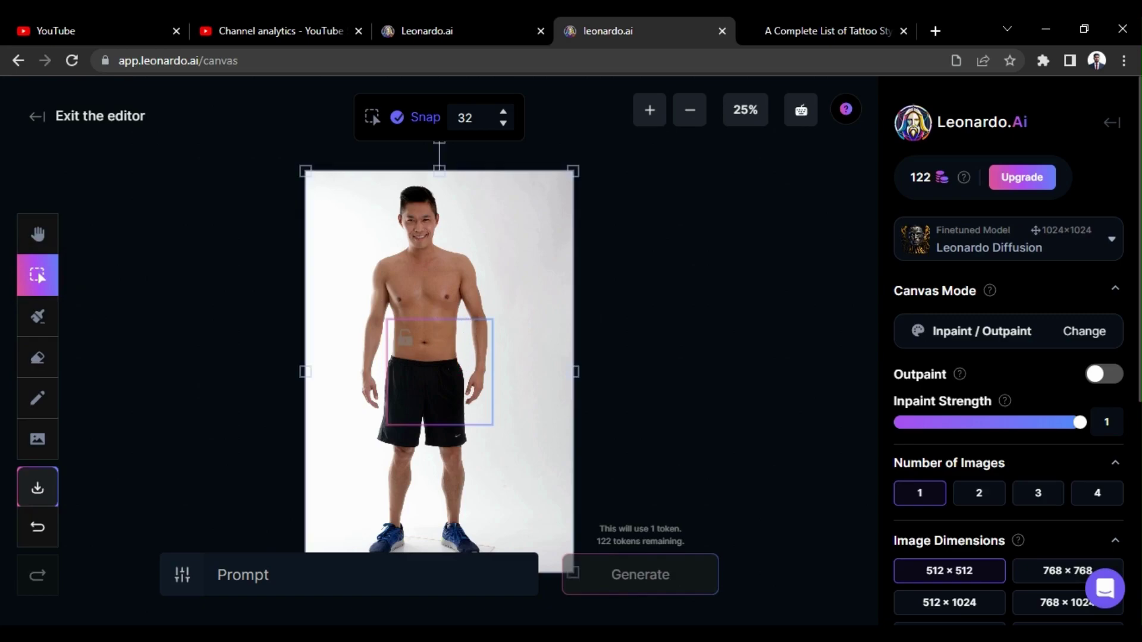
Move the inpaint frame over the chest and left arm, then zoom in
{"action": "left_click_drag", "start_coordinate": [455, 368], "coordinate": [396, 309]}
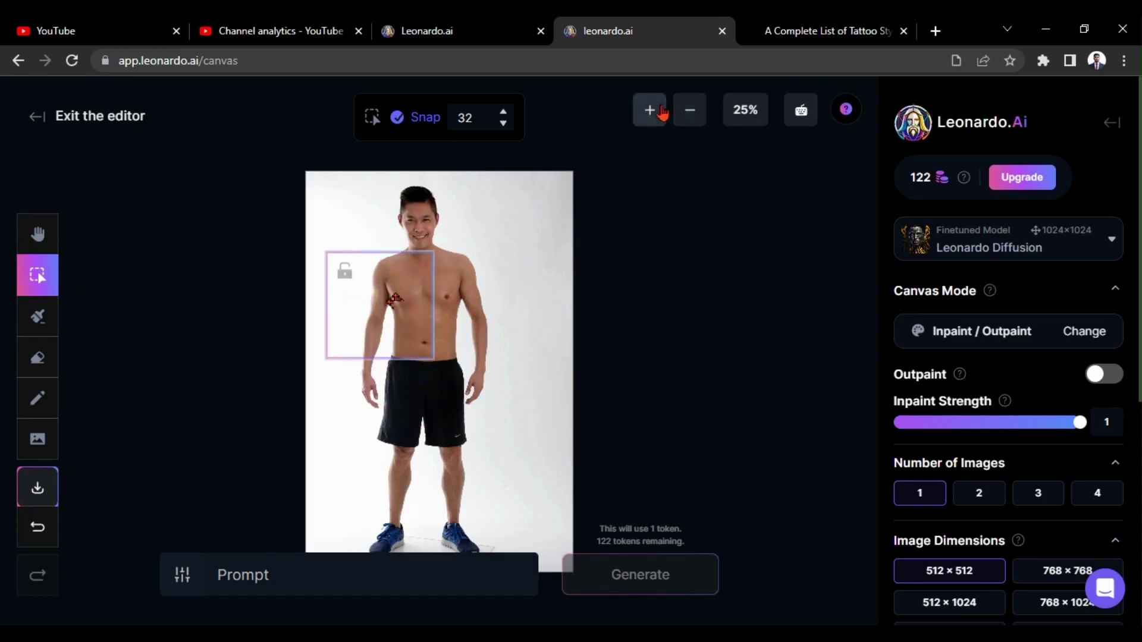
{"action": "left_click", "coordinate": [651, 110]}
{"action": "left_click", "coordinate": [651, 111]}
{"action": "scroll", "coordinate": [220, 289], "scroll_direction": "up", "scroll_amount": 2}
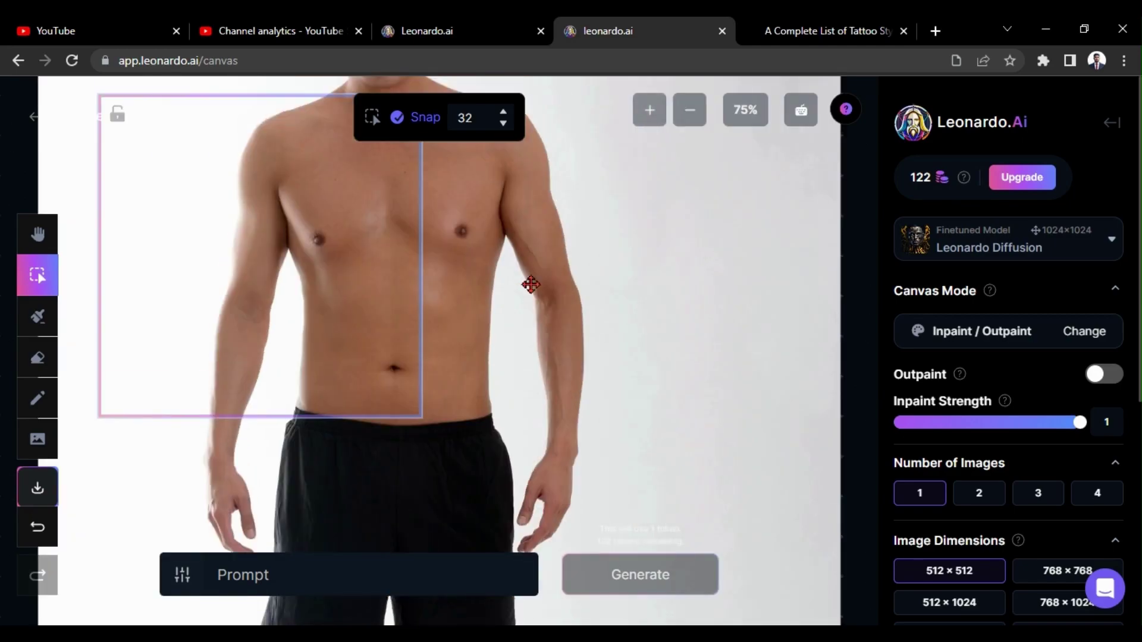
{"action": "scroll", "coordinate": [221, 289], "scroll_direction": "up", "scroll_amount": 1}
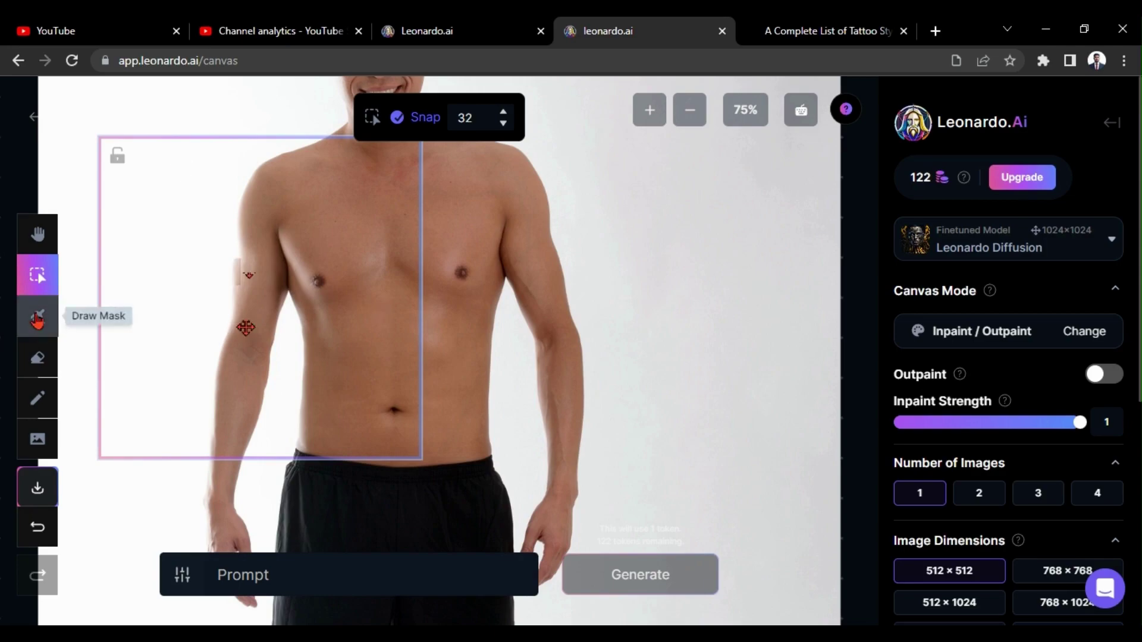
Paint a mask over the upper arm with brush size 24
{"action": "left_click", "coordinate": [37, 317]}
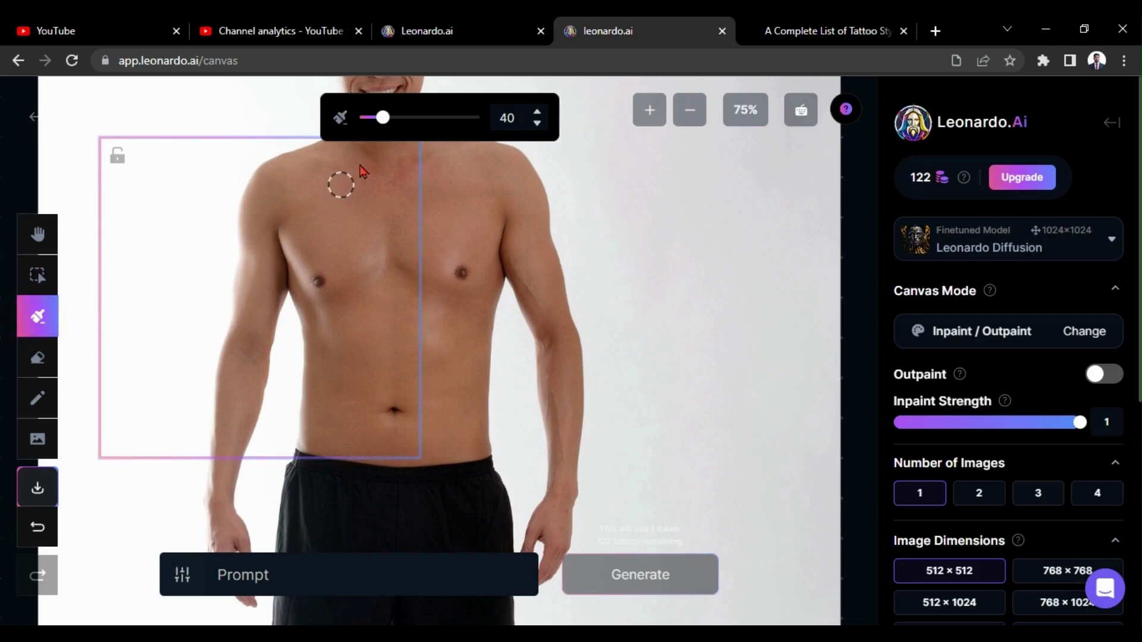
{"action": "left_click_drag", "start_coordinate": [383, 119], "coordinate": [379, 120]}
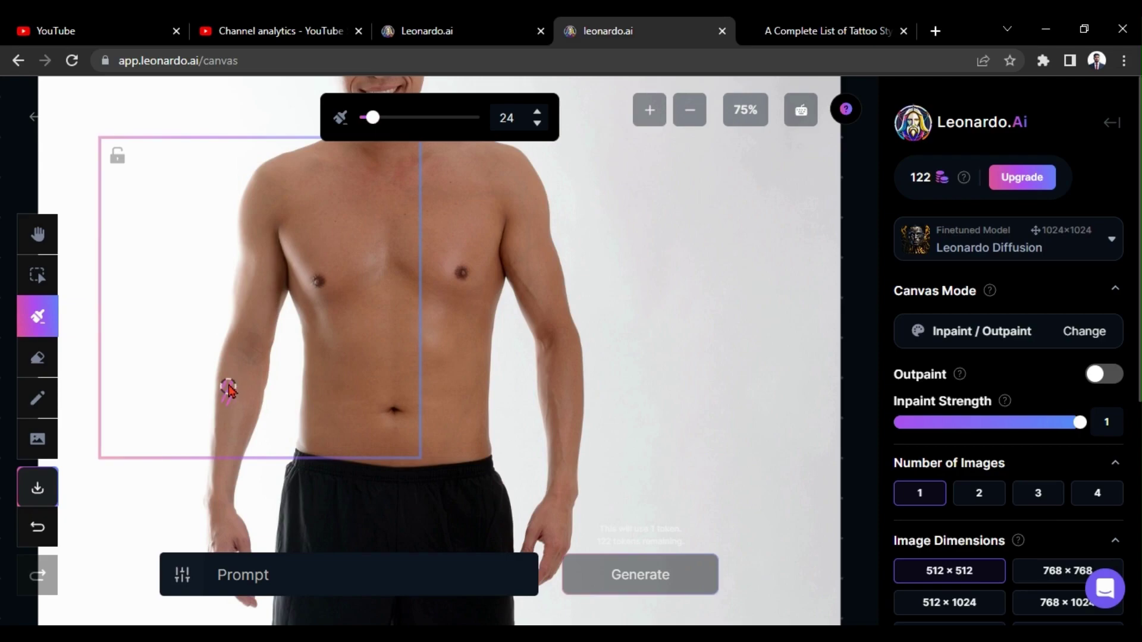
{"action": "mouse_move", "coordinate": [229, 390]}
{"action": "left_mouse_down"}
{"action": "mouse_move", "coordinate": [251, 203]}
{"action": "mouse_move", "coordinate": [269, 280]}
{"action": "mouse_move", "coordinate": [254, 352]}
{"action": "mouse_move", "coordinate": [262, 243]}
{"action": "mouse_move", "coordinate": [281, 286]}
{"action": "mouse_move", "coordinate": [253, 373]}
{"action": "mouse_move", "coordinate": [246, 363]}
{"action": "mouse_move", "coordinate": [257, 353]}
{"action": "mouse_move", "coordinate": [254, 392]}
{"action": "left_mouse_up"}
{"action": "mouse_move", "coordinate": [268, 273]}
{"action": "left_mouse_down"}
{"action": "mouse_move", "coordinate": [250, 201]}
{"action": "mouse_move", "coordinate": [267, 166]}
{"action": "mouse_move", "coordinate": [274, 263]}
{"action": "mouse_move", "coordinate": [260, 193]}
{"action": "mouse_move", "coordinate": [273, 203]}
{"action": "mouse_move", "coordinate": [277, 257]}
{"action": "mouse_move", "coordinate": [267, 330]}
{"action": "left_mouse_up"}
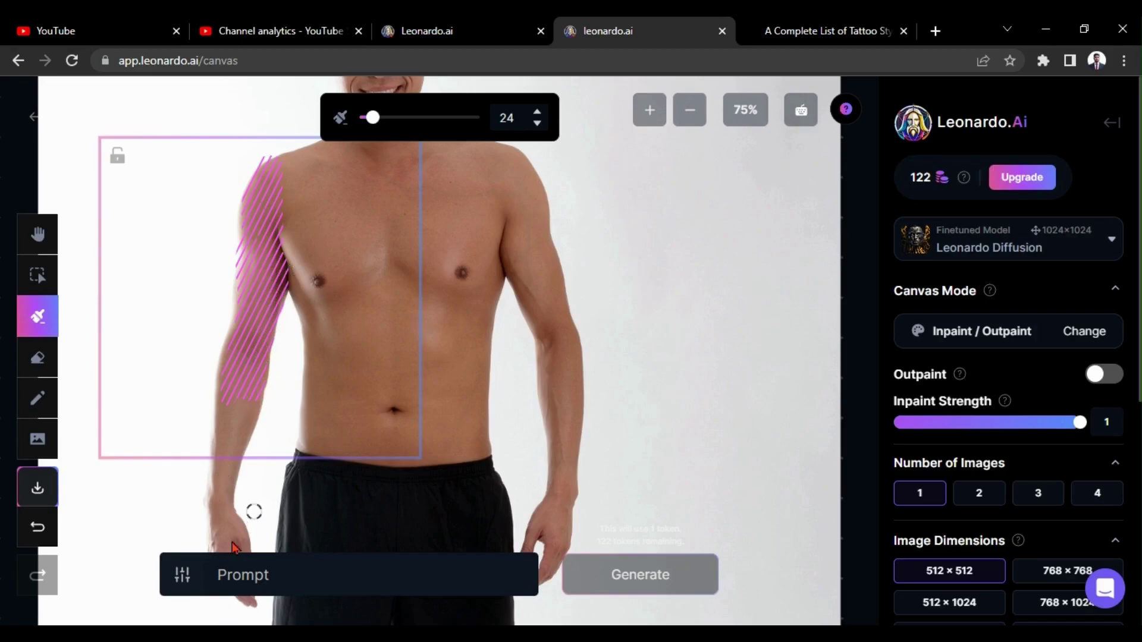
{"action": "left_click", "coordinate": [256, 585]}
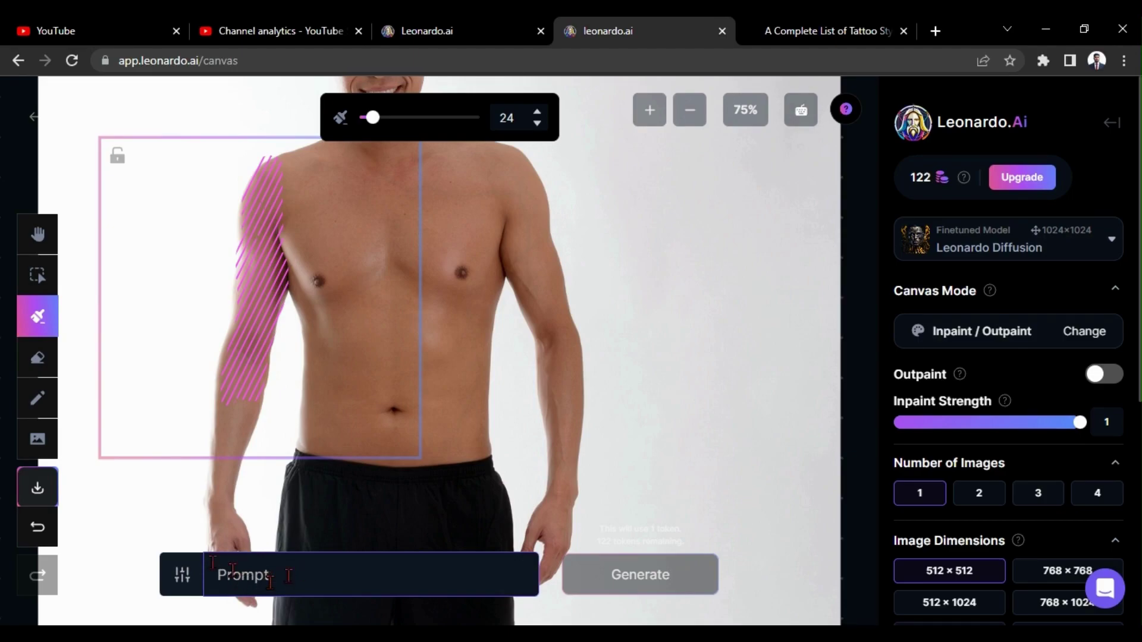
Scroll the tattoo styles page to the Tribal Tattoo Style example photos
{"action": "left_click", "coordinate": [827, 30]}
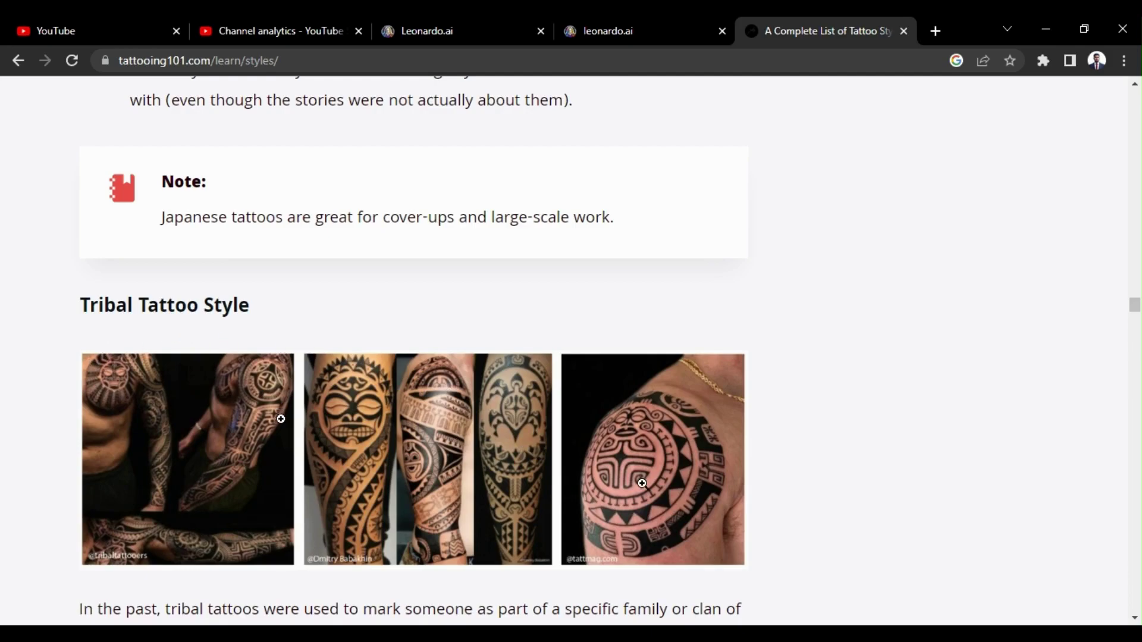
{"action": "scroll", "coordinate": [357, 403], "scroll_direction": "down", "scroll_amount": 8}
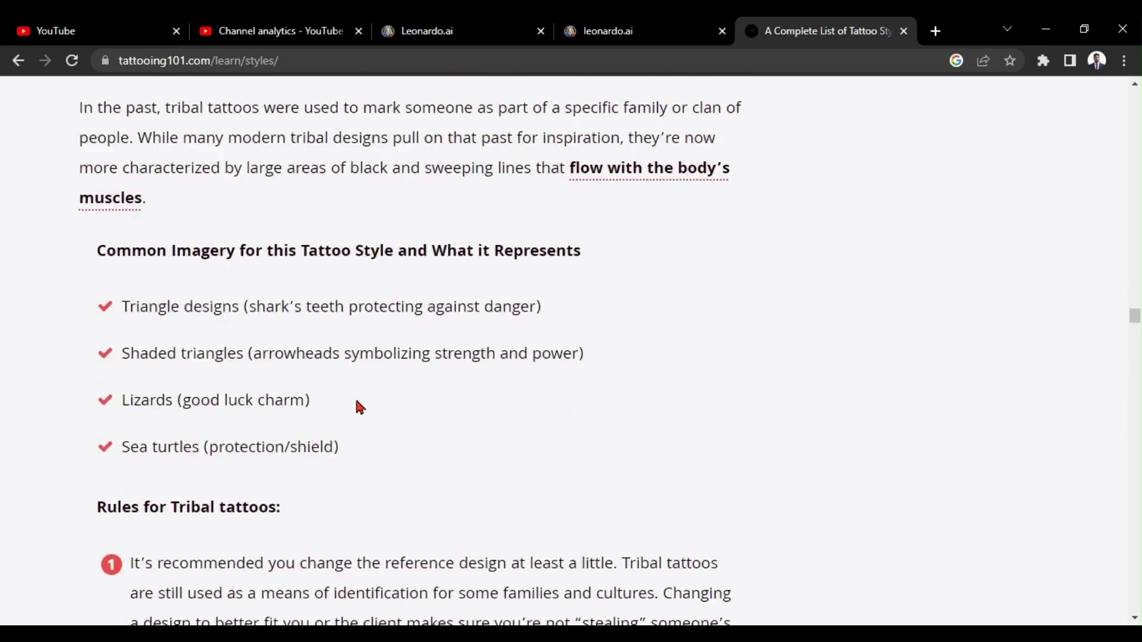
{"action": "scroll", "coordinate": [357, 402], "scroll_direction": "up", "scroll_amount": 10}
{"action": "scroll", "coordinate": [348, 401], "scroll_direction": "up", "scroll_amount": 15}
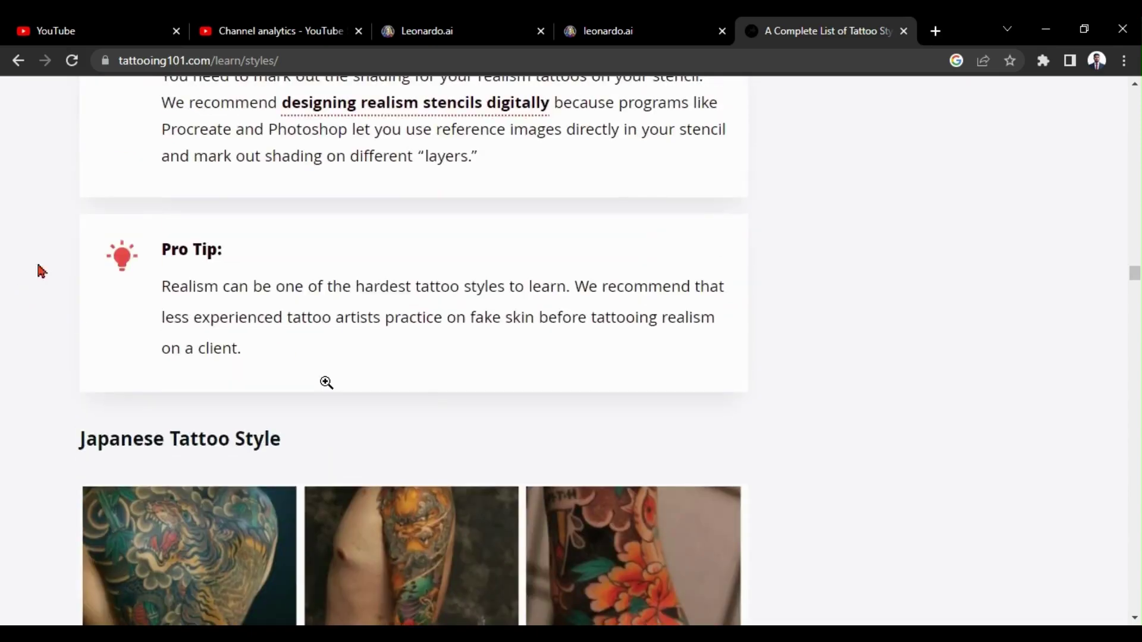
{"action": "scroll", "coordinate": [190, 442], "scroll_direction": "down", "scroll_amount": 20}
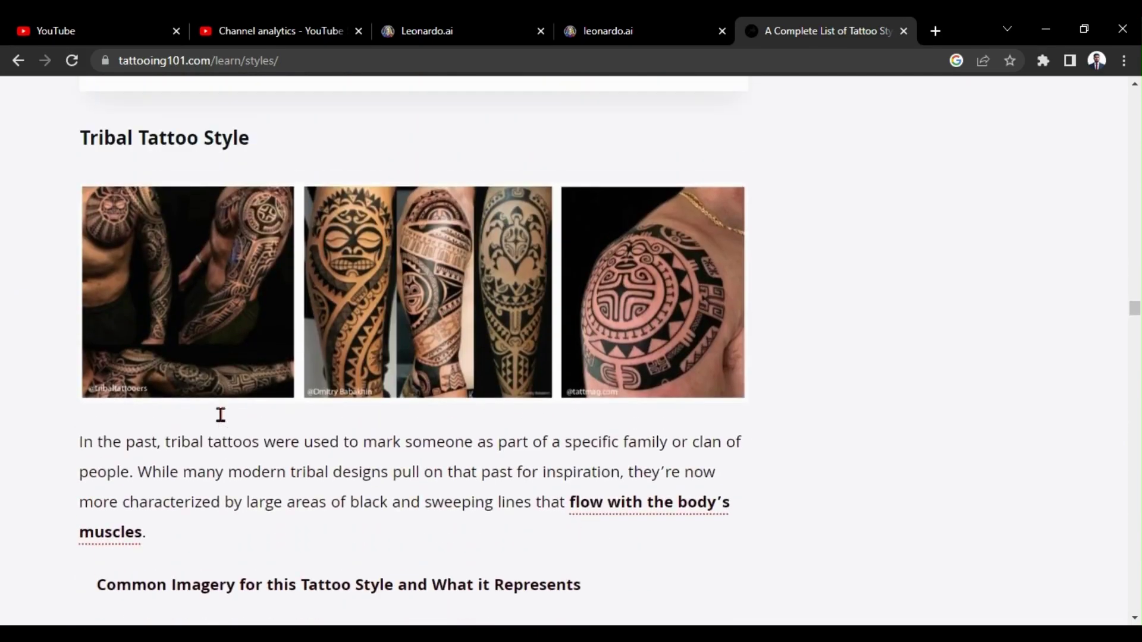
{"action": "scroll", "coordinate": [159, 239], "scroll_direction": "up", "scroll_amount": 2}
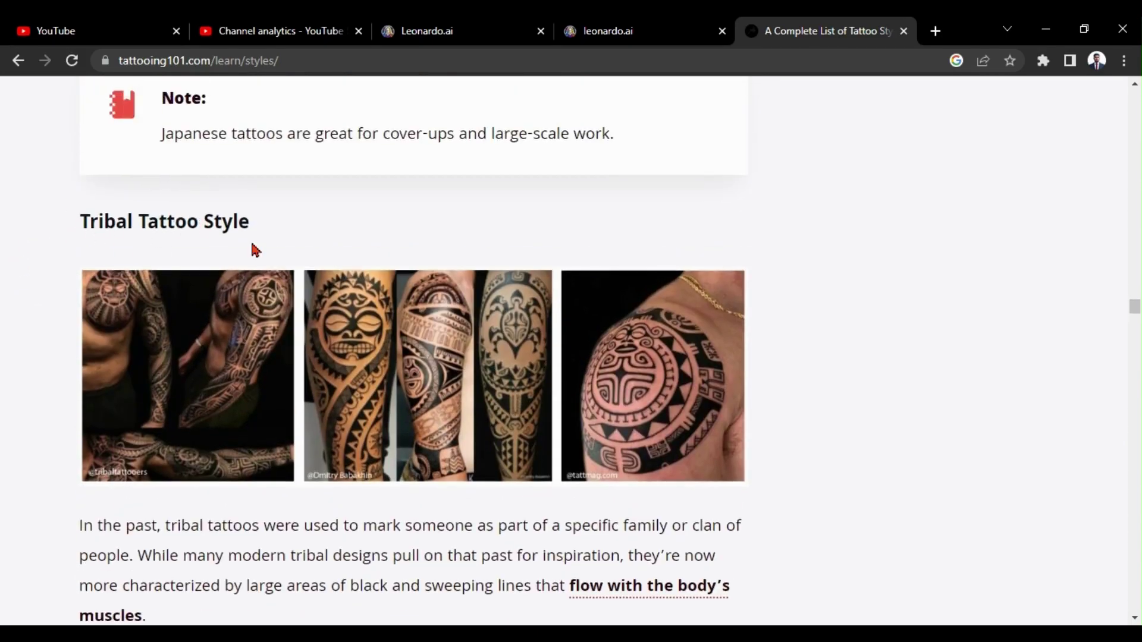
Generate four results on the masked arm with the prompt 'tatoo (tribal tatoo style)'
{"action": "left_click", "coordinate": [588, 30]}
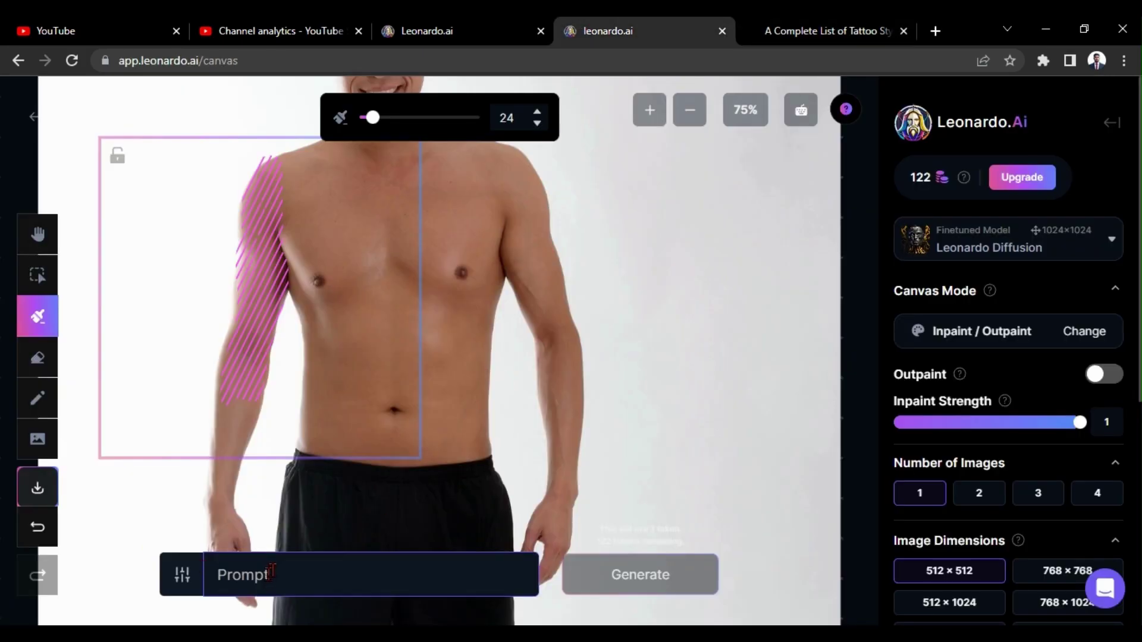
{"action": "type", "text": "tatoo (tribal tatoo style"}
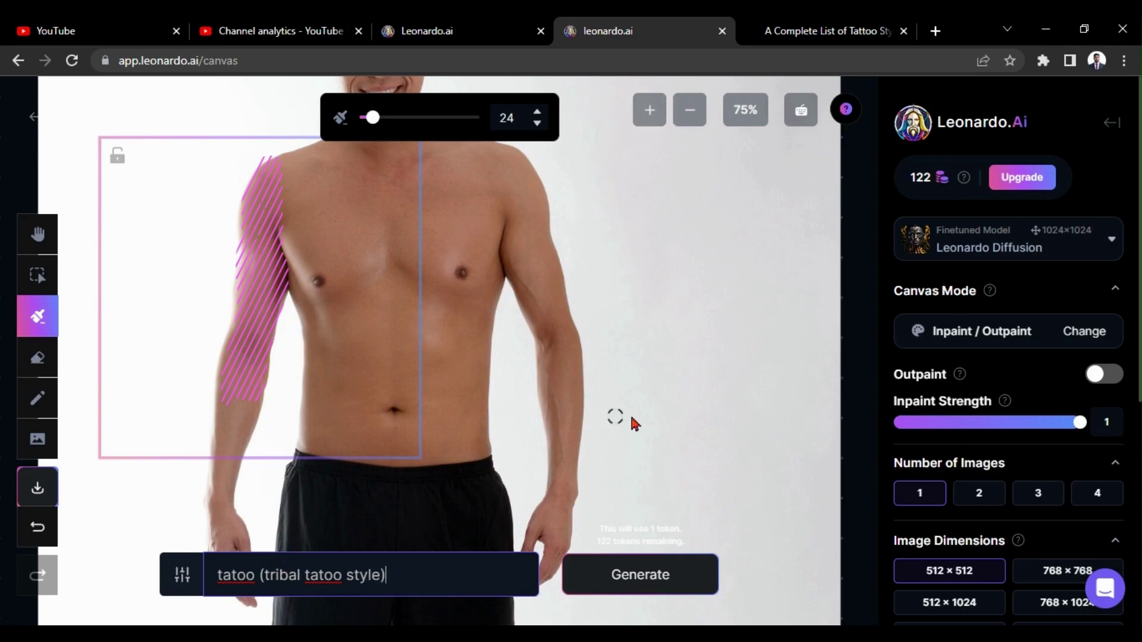
{"action": "left_click", "coordinate": [1097, 493]}
{"action": "scroll", "coordinate": [1008, 416], "scroll_direction": "down", "scroll_amount": 3}
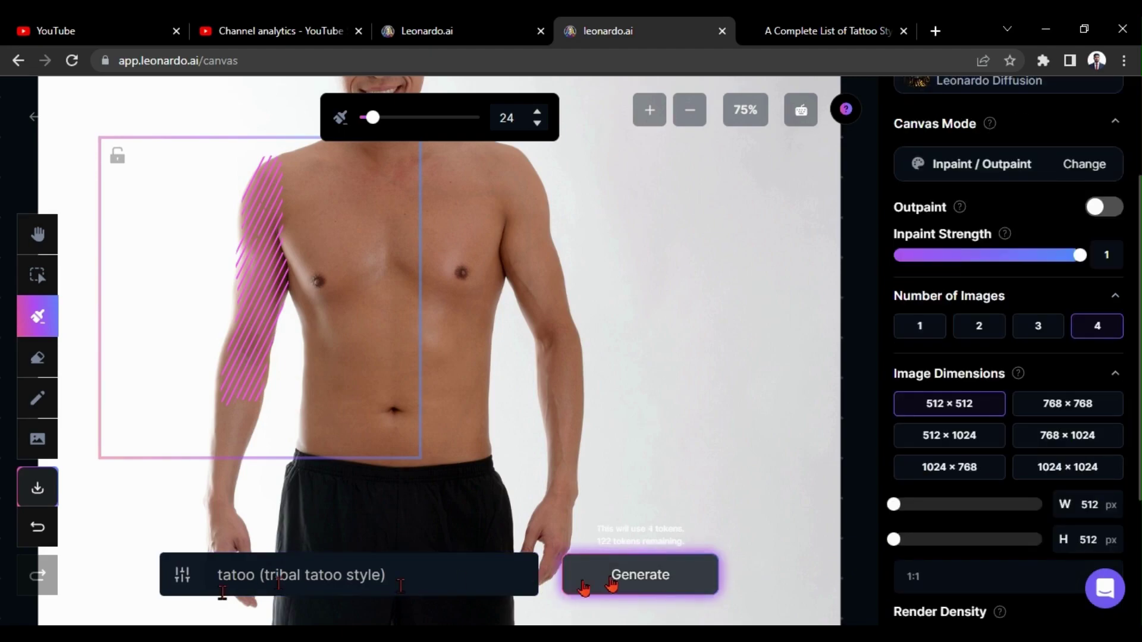
{"action": "left_click", "coordinate": [632, 580]}
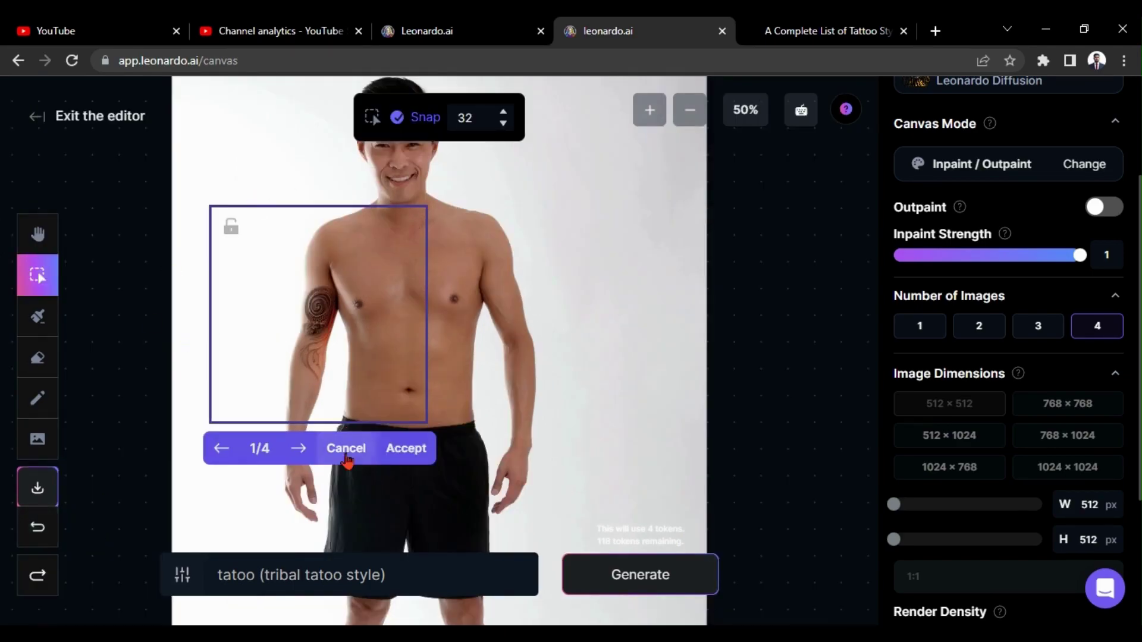
Accept the first arm tattoo, then move the frame over the chest and zoom in
{"action": "left_click", "coordinate": [431, 451]}
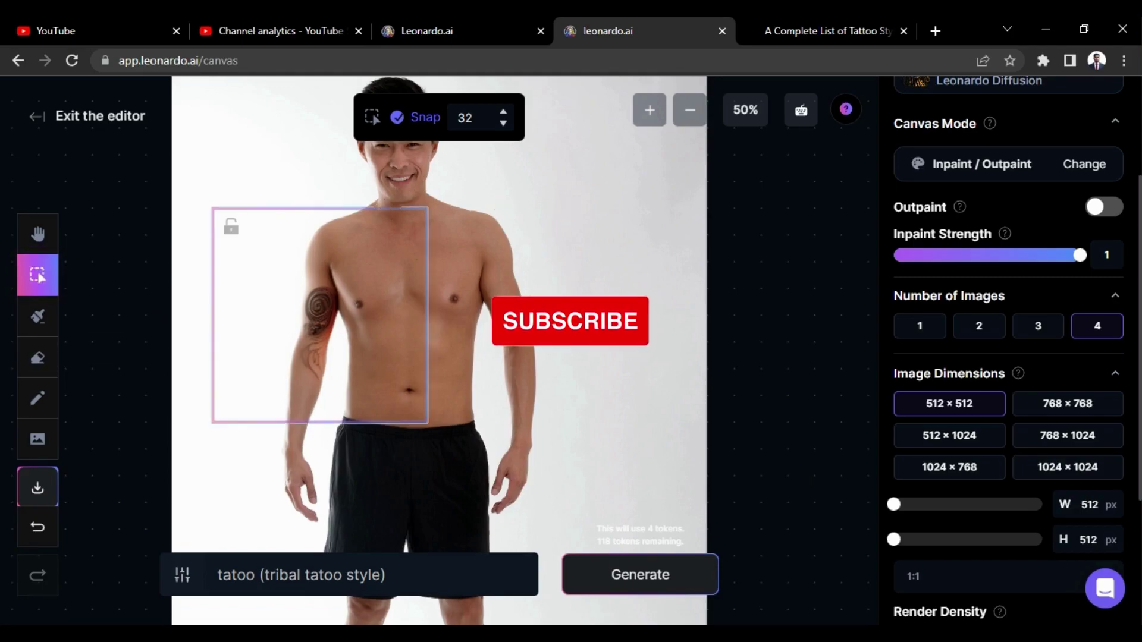
{"action": "left_click_drag", "start_coordinate": [387, 205], "coordinate": [527, 204]}
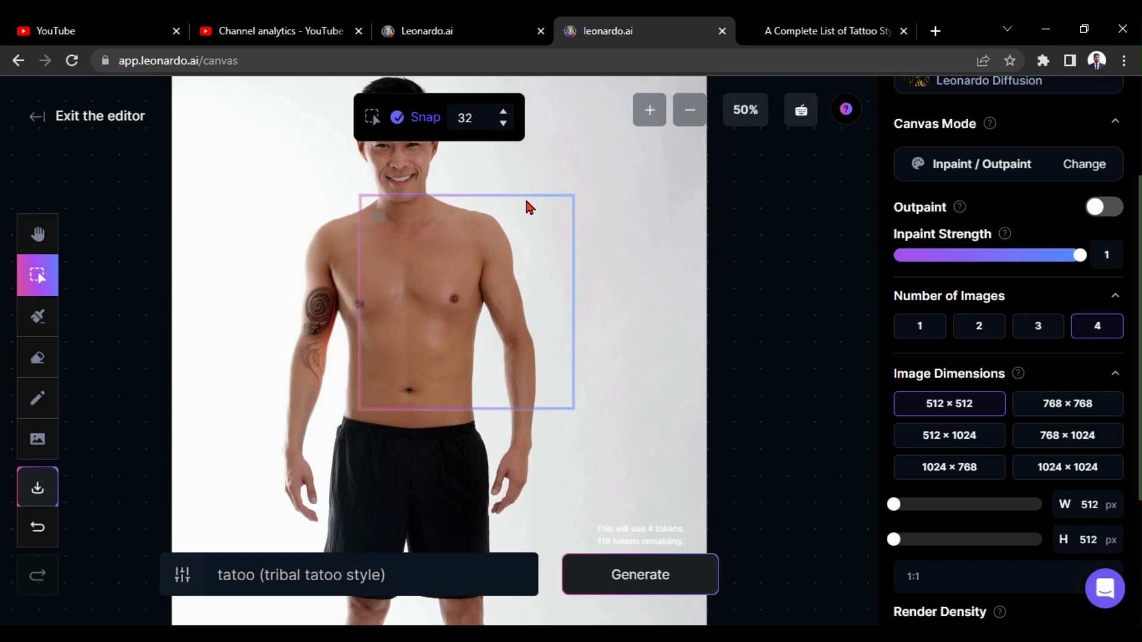
{"action": "left_click", "coordinate": [651, 112]}
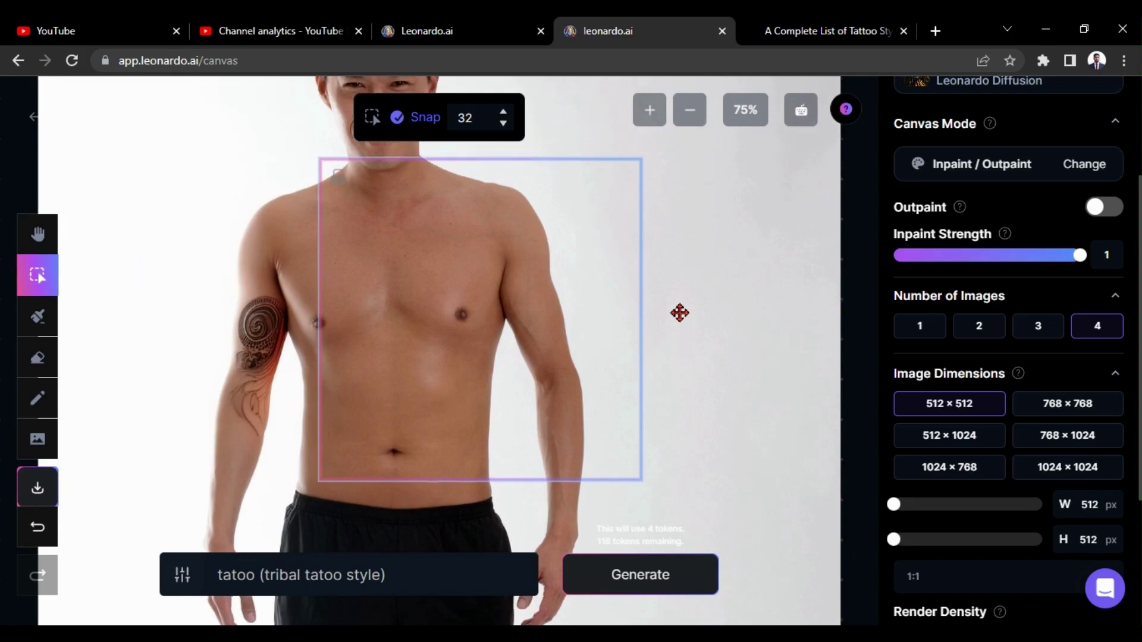
Mask the chest, shoulder and other arm with brush size 61 and generate
{"action": "left_click", "coordinate": [38, 316]}
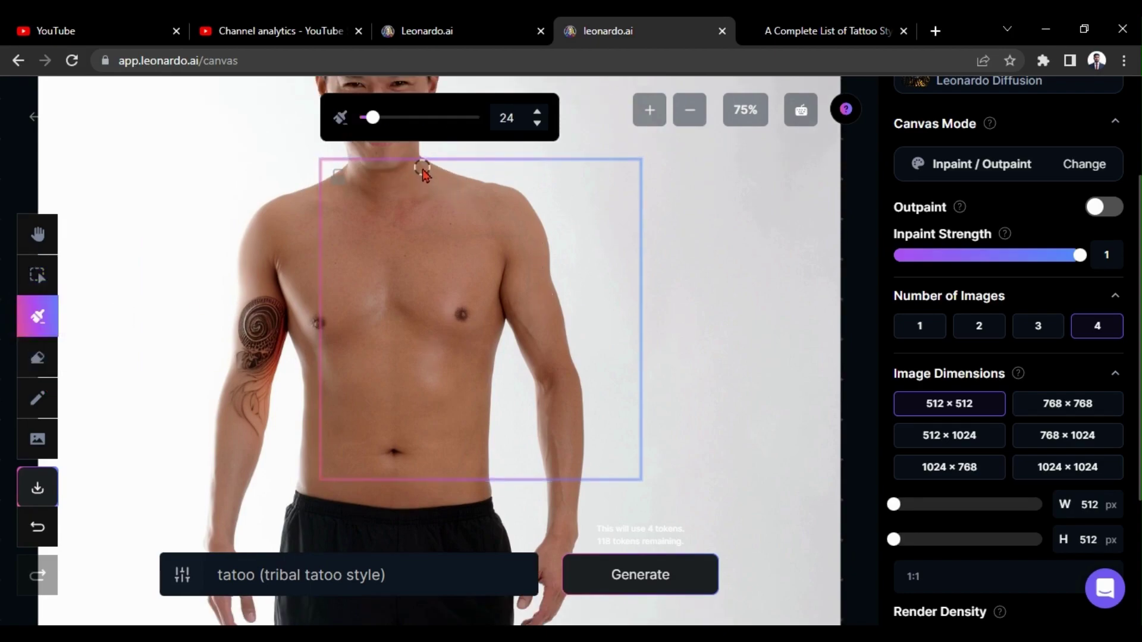
{"action": "left_click_drag", "start_coordinate": [422, 168], "coordinate": [391, 230]}
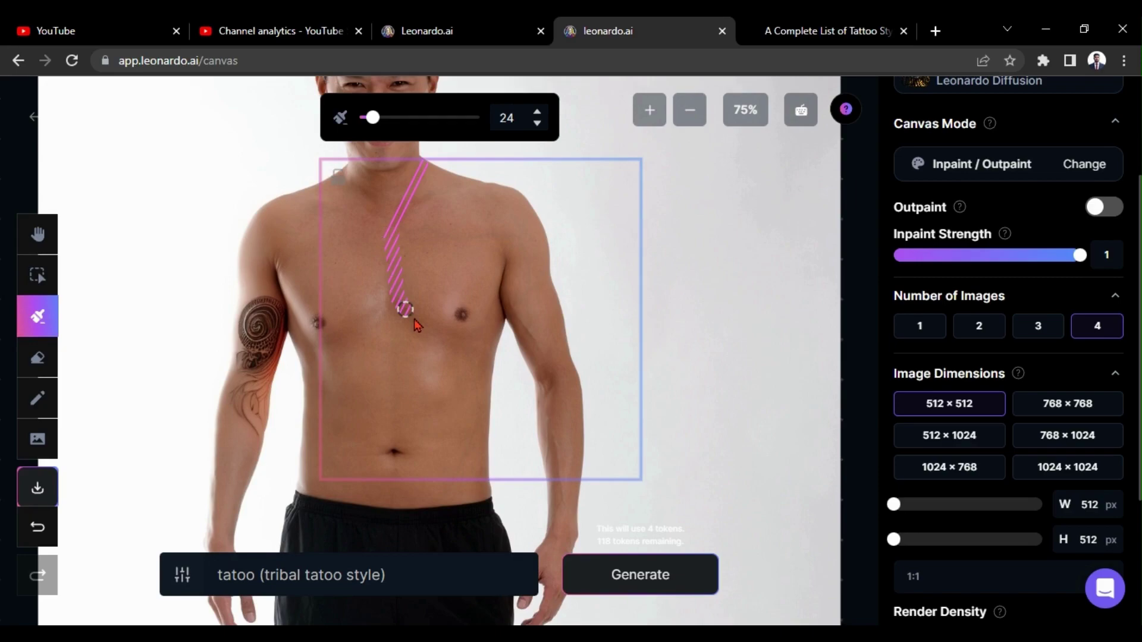
{"action": "mouse_move", "coordinate": [414, 319]}
{"action": "left_mouse_down"}
{"action": "mouse_move", "coordinate": [485, 312]}
{"action": "mouse_move", "coordinate": [503, 286]}
{"action": "mouse_move", "coordinate": [481, 261]}
{"action": "mouse_move", "coordinate": [437, 280]}
{"action": "mouse_move", "coordinate": [402, 265]}
{"action": "left_mouse_up"}
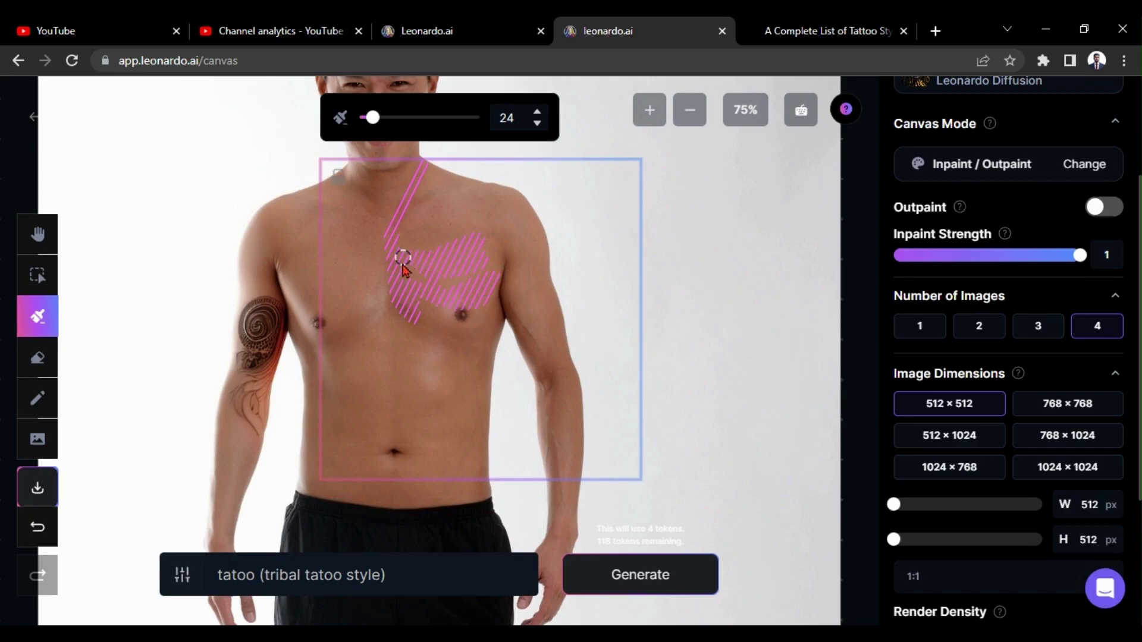
{"action": "left_click", "coordinate": [395, 117]}
{"action": "mouse_move", "coordinate": [421, 233]}
{"action": "left_mouse_down"}
{"action": "mouse_move", "coordinate": [411, 300]}
{"action": "mouse_move", "coordinate": [423, 332]}
{"action": "mouse_move", "coordinate": [464, 334]}
{"action": "mouse_move", "coordinate": [483, 316]}
{"action": "mouse_move", "coordinate": [450, 290]}
{"action": "mouse_move", "coordinate": [471, 257]}
{"action": "mouse_move", "coordinate": [434, 192]}
{"action": "mouse_move", "coordinate": [518, 207]}
{"action": "mouse_move", "coordinate": [502, 238]}
{"action": "mouse_move", "coordinate": [525, 265]}
{"action": "mouse_move", "coordinate": [535, 328]}
{"action": "mouse_move", "coordinate": [513, 266]}
{"action": "mouse_move", "coordinate": [526, 256]}
{"action": "mouse_move", "coordinate": [523, 237]}
{"action": "mouse_move", "coordinate": [562, 456]}
{"action": "mouse_move", "coordinate": [562, 445]}
{"action": "left_mouse_up"}
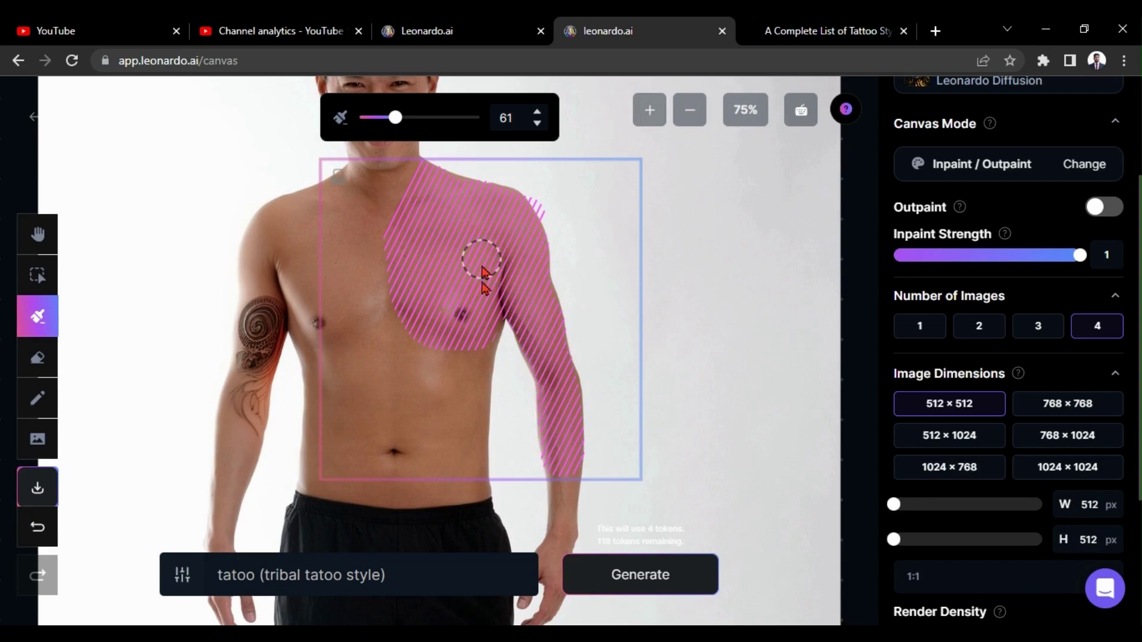
{"action": "mouse_move", "coordinate": [399, 210]}
{"action": "left_mouse_down"}
{"action": "mouse_move", "coordinate": [425, 186]}
{"action": "mouse_move", "coordinate": [425, 229]}
{"action": "left_mouse_up"}
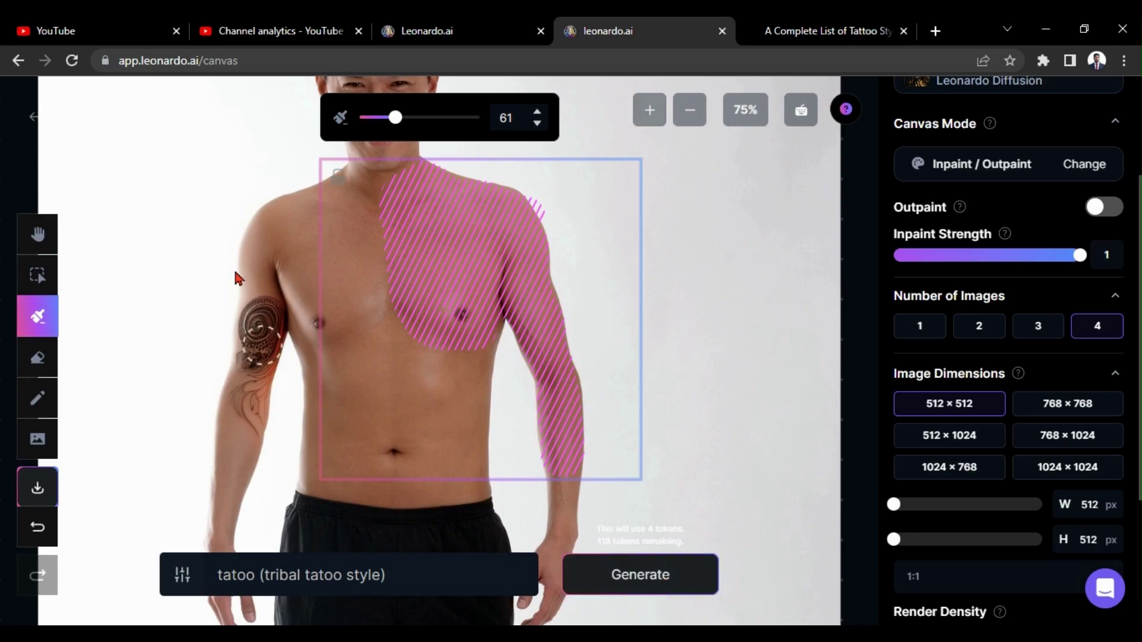
{"action": "left_click", "coordinate": [624, 587]}
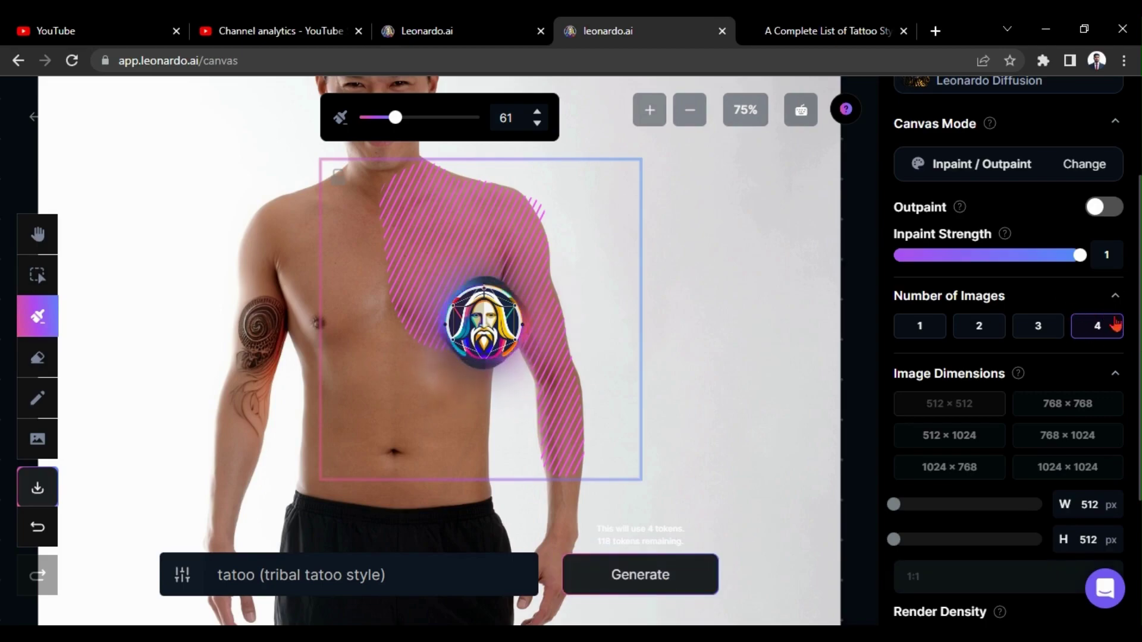
Browse to the fourth chest tattoo result (4/4) and accept it
{"action": "key", "text": "h"}
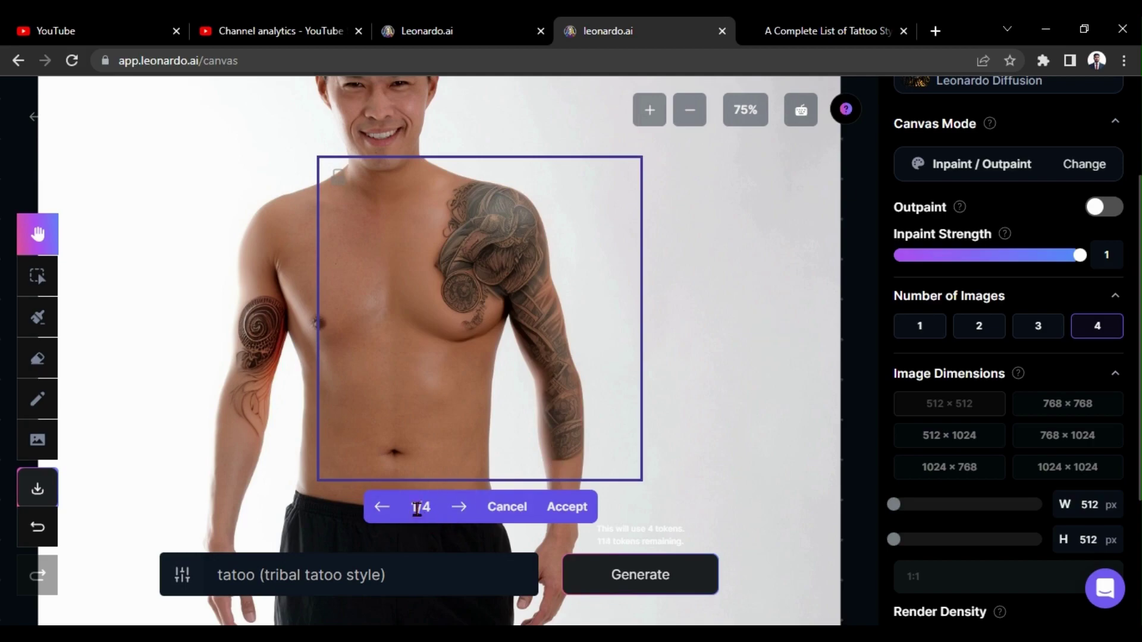
{"action": "left_click", "coordinate": [459, 507]}
{"action": "left_click", "coordinate": [463, 509]}
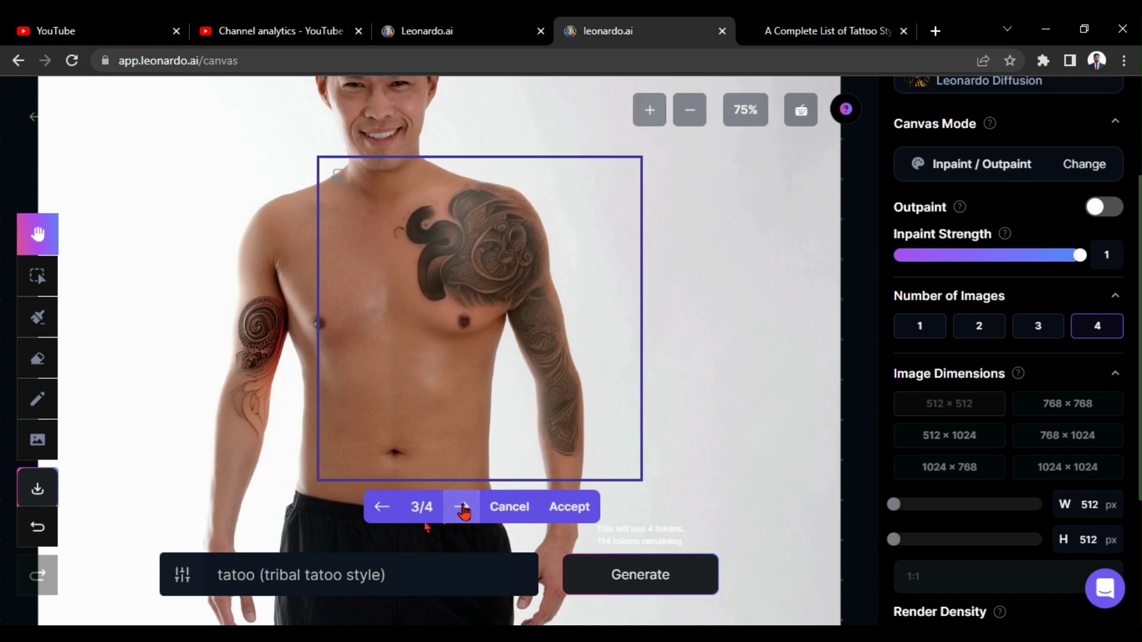
{"action": "left_click", "coordinate": [463, 509]}
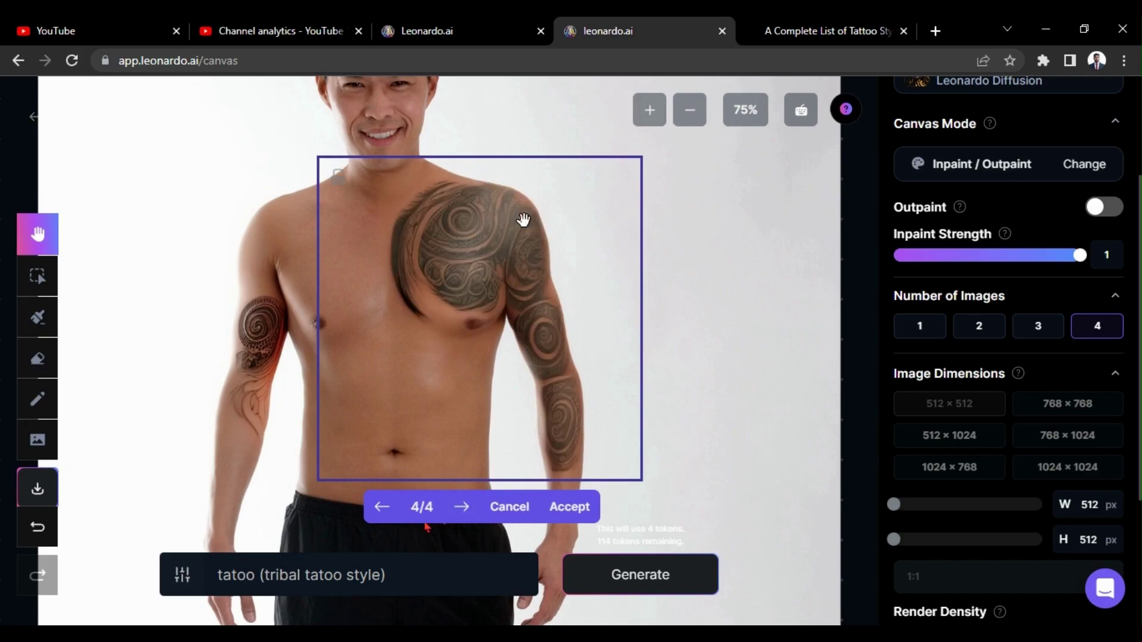
{"action": "left_click", "coordinate": [594, 507]}
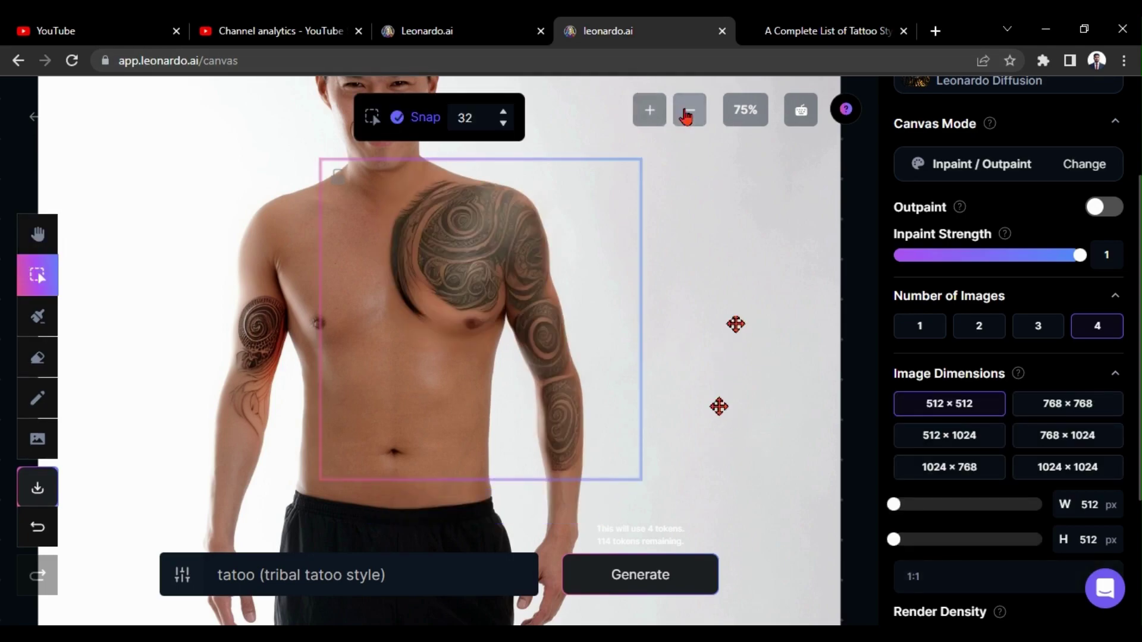
Zoom out to 50% and reposition the tattooed photo, undoing the accidental move
{"action": "left_click", "coordinate": [689, 110]}
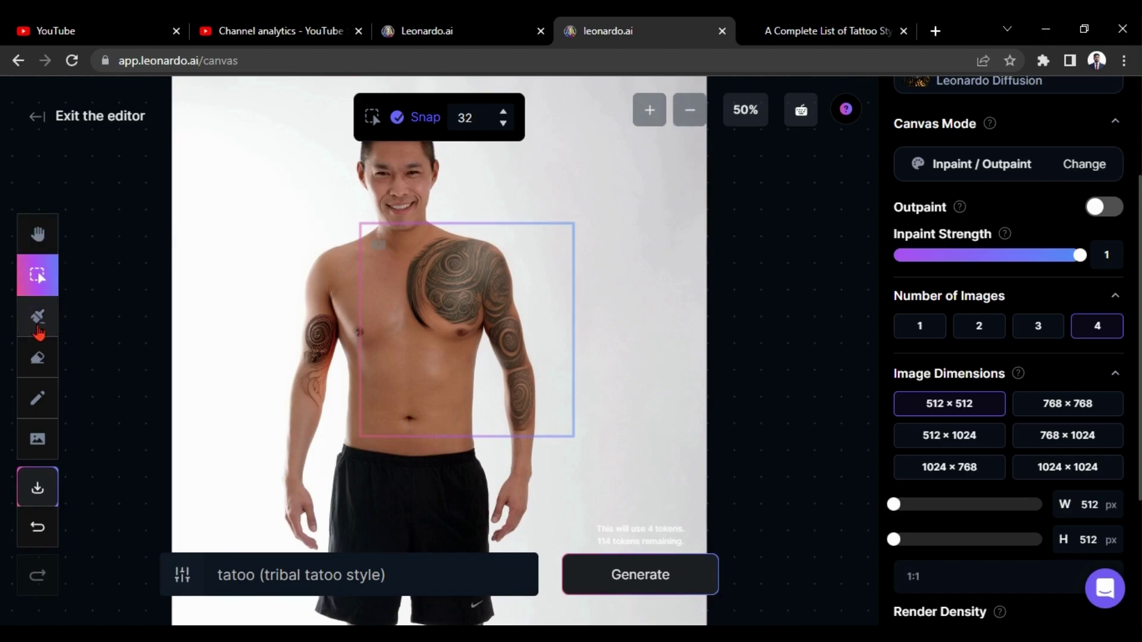
{"action": "left_click", "coordinate": [42, 283]}
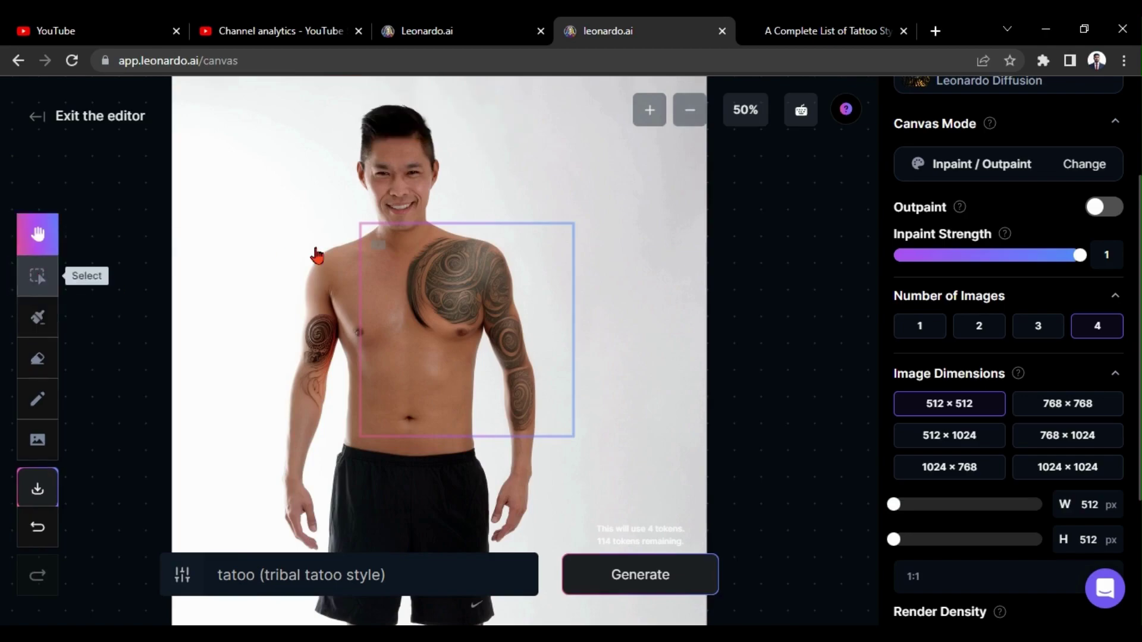
{"action": "left_click", "coordinate": [37, 274]}
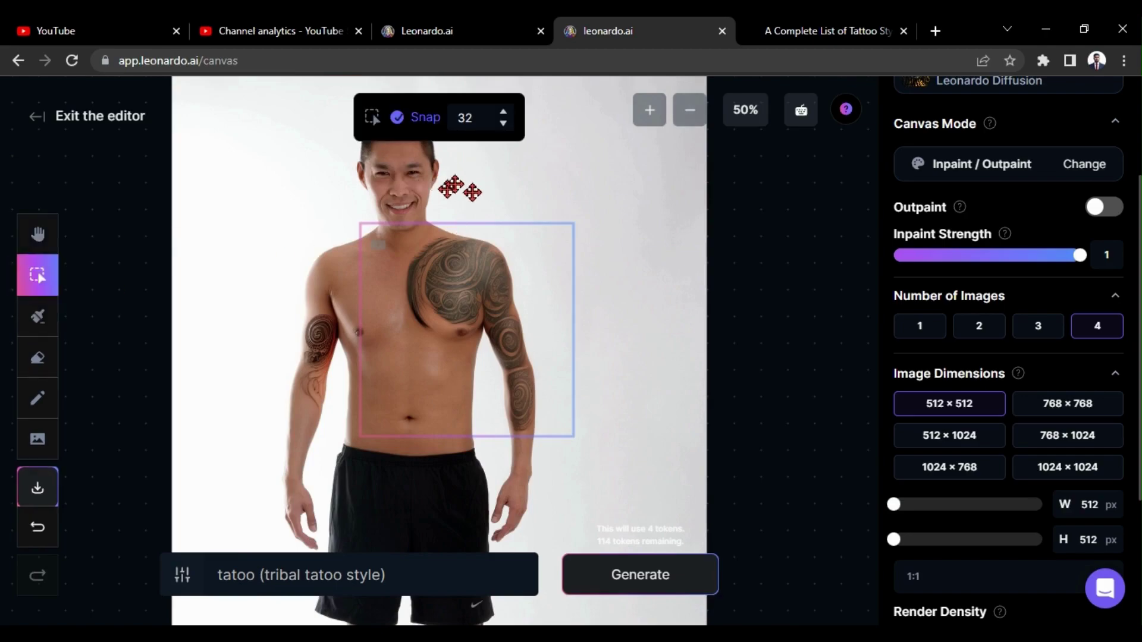
{"action": "left_click_drag", "start_coordinate": [453, 183], "coordinate": [657, 223]}
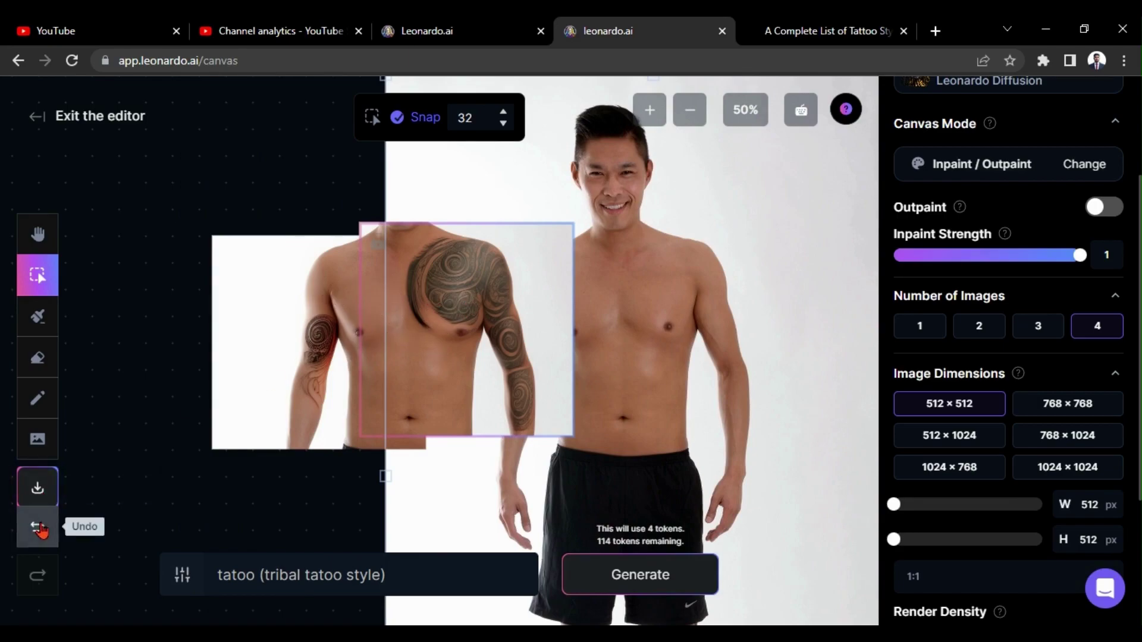
{"action": "left_click", "coordinate": [39, 528]}
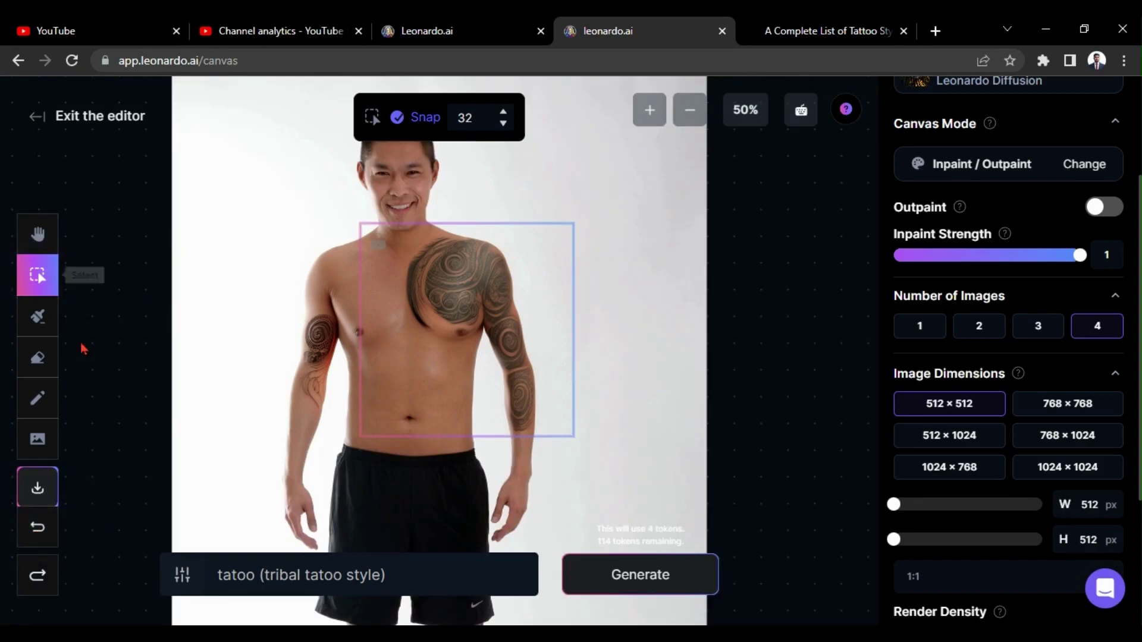
{"action": "mouse_move", "coordinate": [130, 177]}
{"action": "left_mouse_down"}
{"action": "mouse_move", "coordinate": [176, 241]}
{"action": "mouse_move", "coordinate": [369, 420]}
{"action": "mouse_move", "coordinate": [624, 550]}
{"action": "mouse_move", "coordinate": [733, 544]}
{"action": "left_mouse_up"}
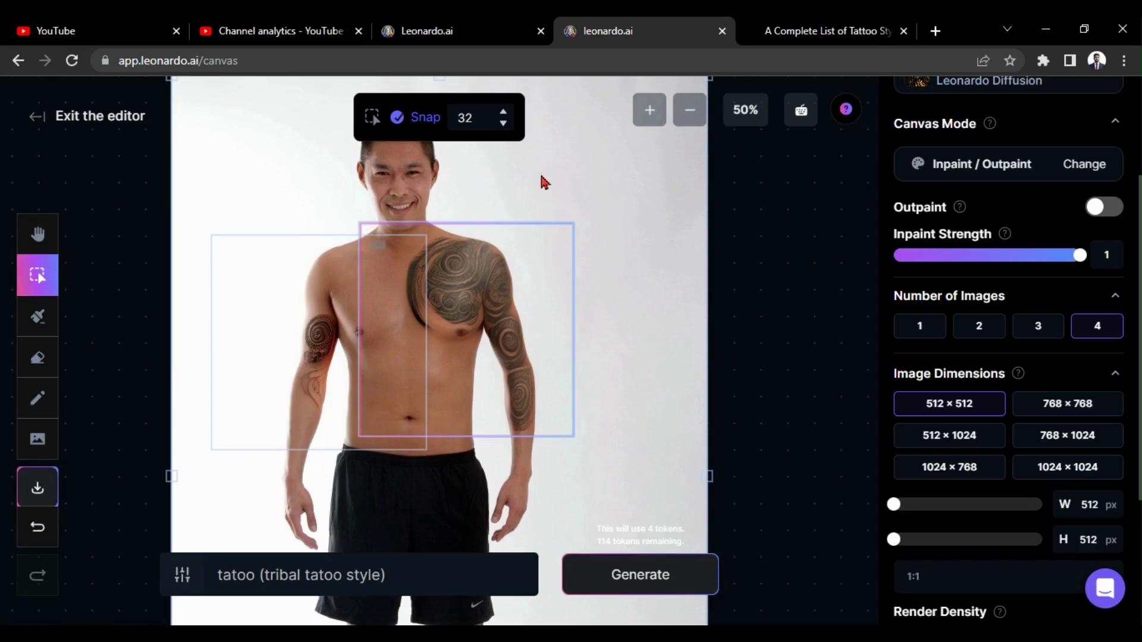
{"action": "left_click_drag", "start_coordinate": [480, 184], "coordinate": [560, 189]}
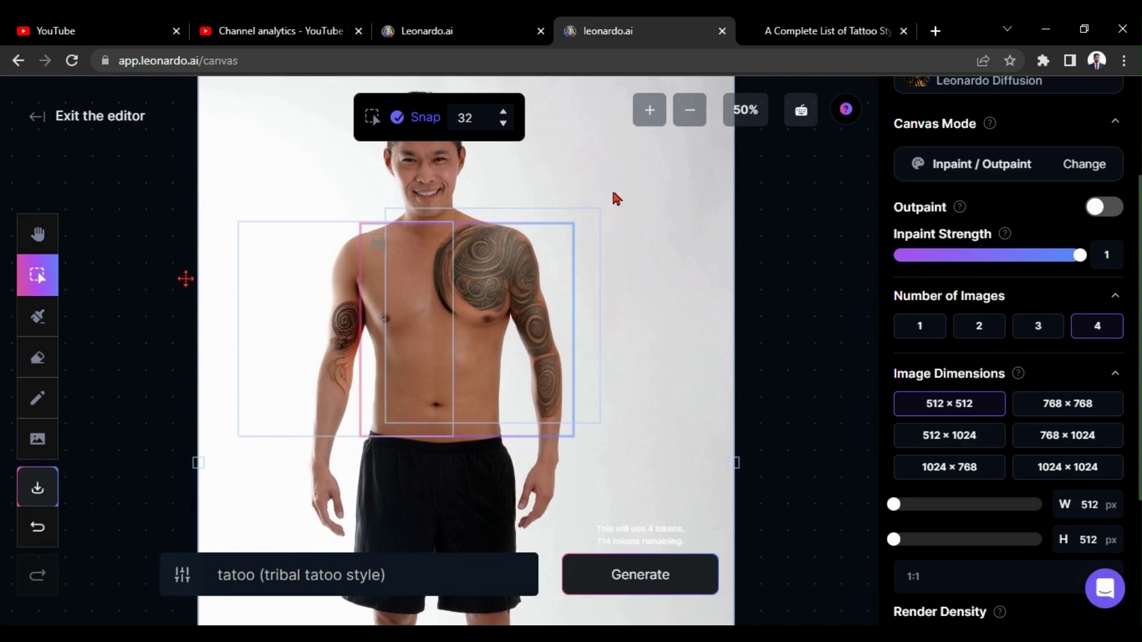
{"action": "left_click_drag", "start_coordinate": [675, 280], "coordinate": [667, 253]}
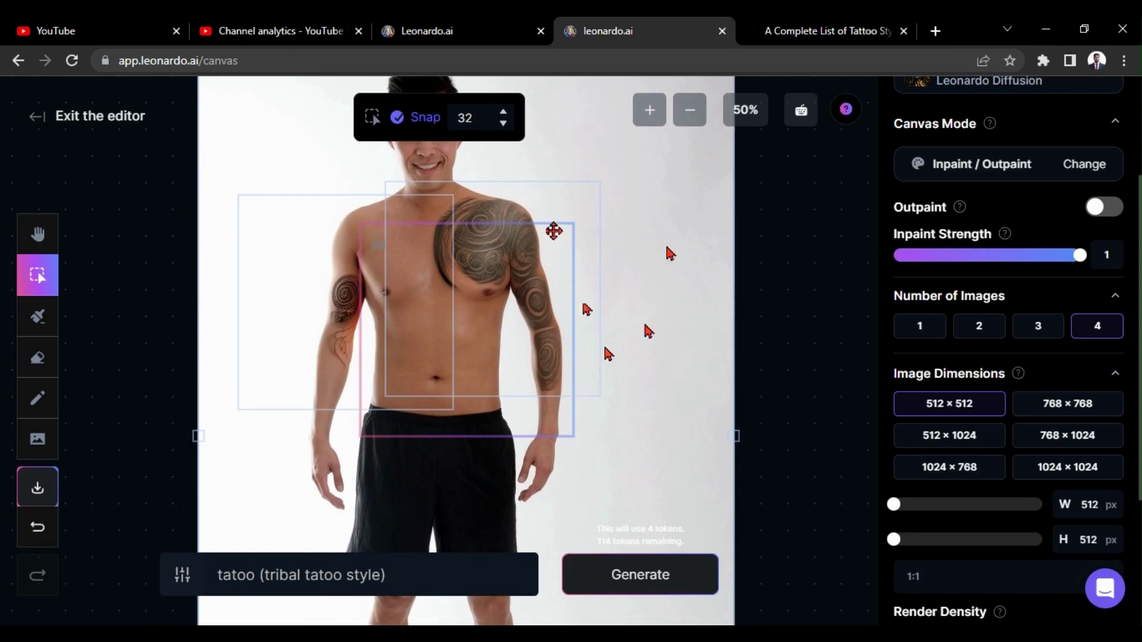
Place the generation frame over the torso from shoulders to waistband
{"action": "left_click", "coordinate": [575, 370]}
{"action": "left_click_drag", "start_coordinate": [574, 420], "coordinate": [536, 397]}
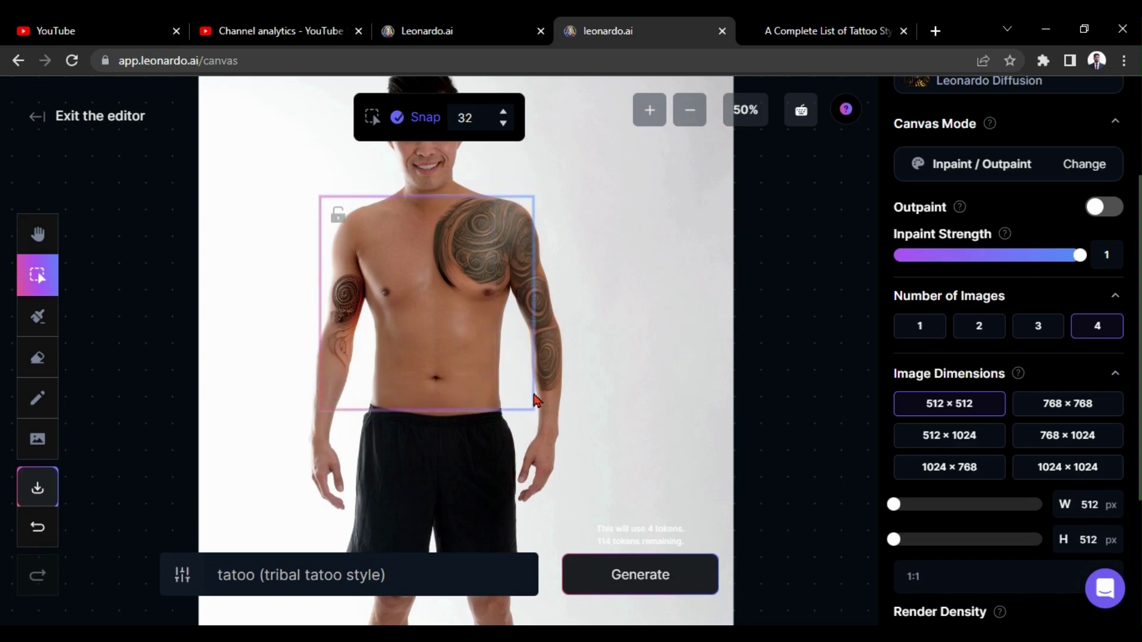
{"action": "left_click_drag", "start_coordinate": [537, 408], "coordinate": [537, 407]}
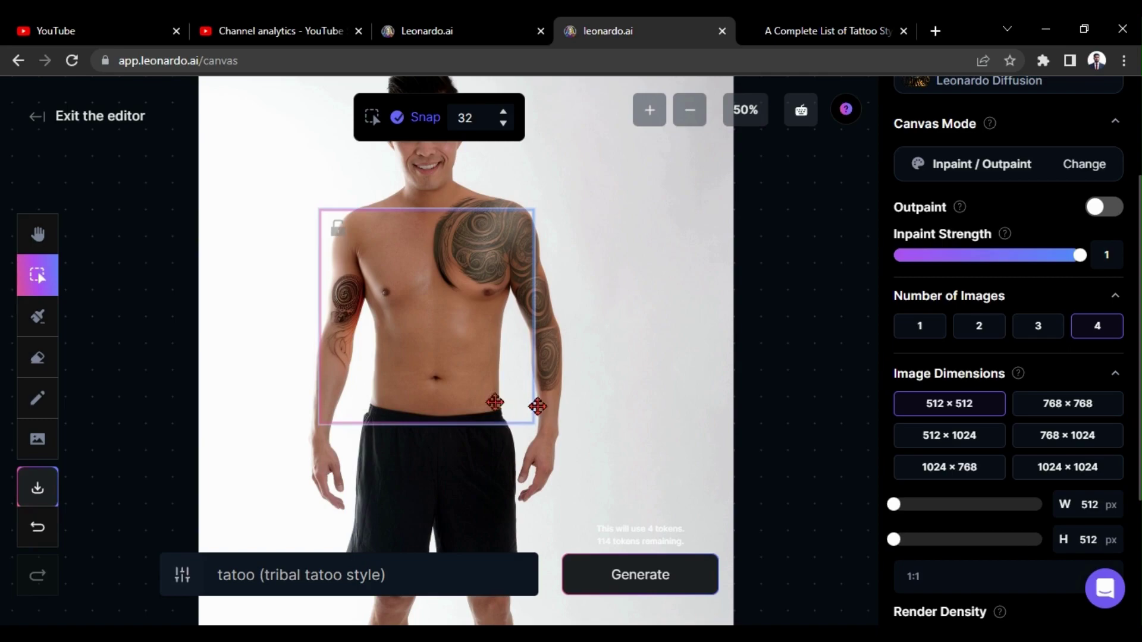
At 75% zoom, mask the bare shoulder, chest and belly down to the waistband
{"action": "left_click", "coordinate": [649, 110]}
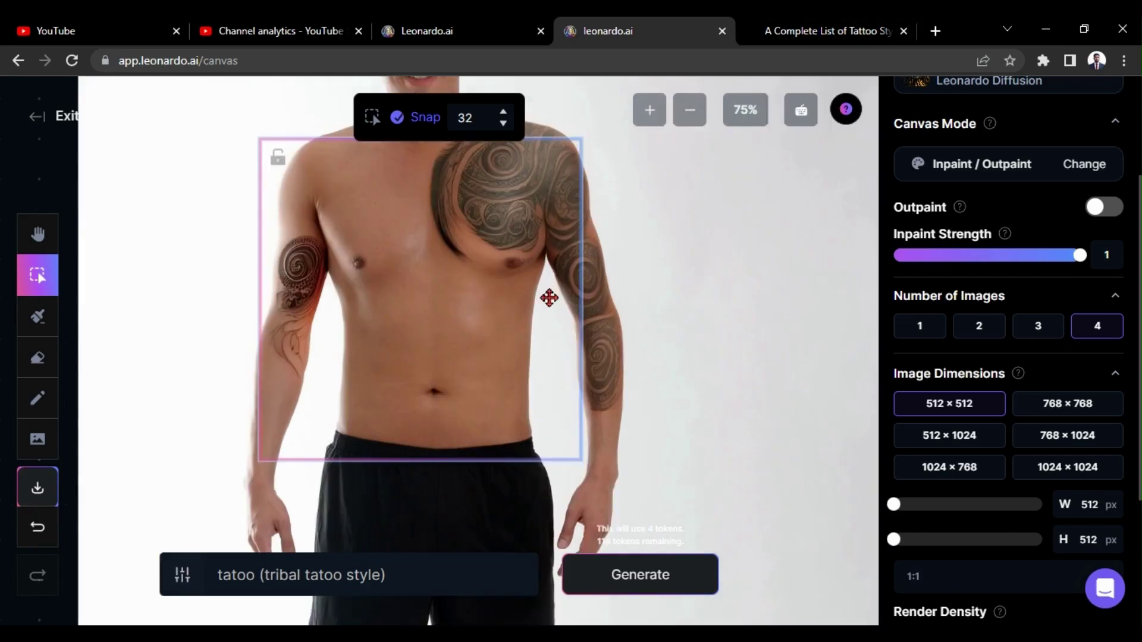
{"action": "left_click", "coordinate": [38, 315]}
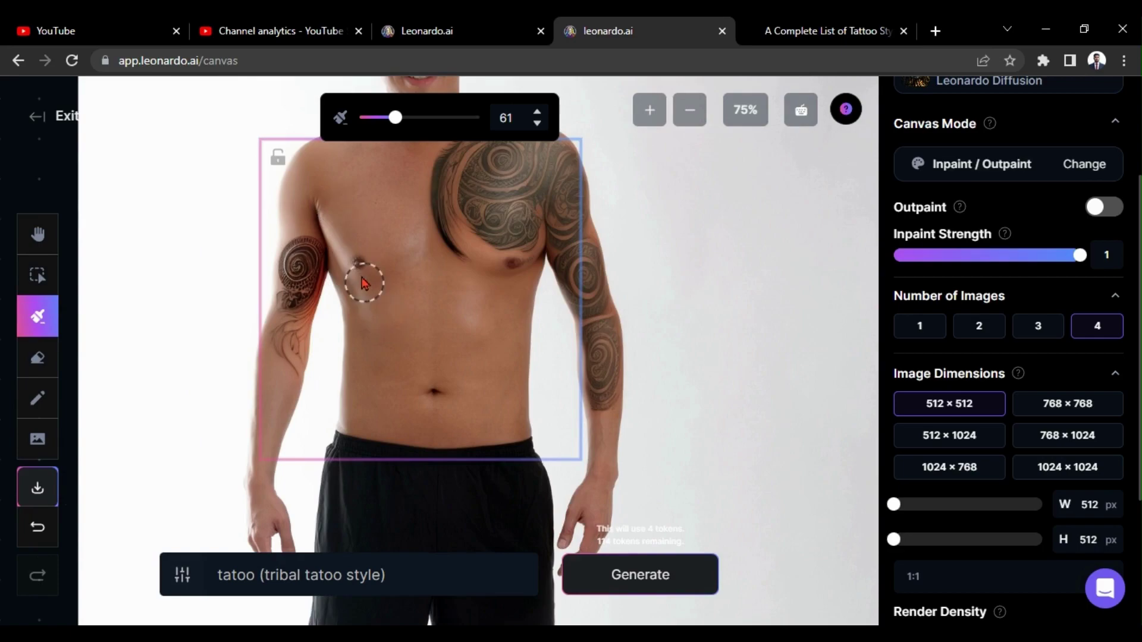
{"action": "mouse_move", "coordinate": [360, 291]}
{"action": "left_mouse_down"}
{"action": "mouse_move", "coordinate": [462, 385]}
{"action": "mouse_move", "coordinate": [415, 389]}
{"action": "mouse_move", "coordinate": [368, 368]}
{"action": "mouse_move", "coordinate": [363, 320]}
{"action": "mouse_move", "coordinate": [375, 391]}
{"action": "mouse_move", "coordinate": [365, 417]}
{"action": "mouse_move", "coordinate": [369, 397]}
{"action": "mouse_move", "coordinate": [462, 430]}
{"action": "mouse_move", "coordinate": [381, 419]}
{"action": "mouse_move", "coordinate": [408, 372]}
{"action": "mouse_move", "coordinate": [495, 408]}
{"action": "mouse_move", "coordinate": [447, 399]}
{"action": "left_mouse_up"}
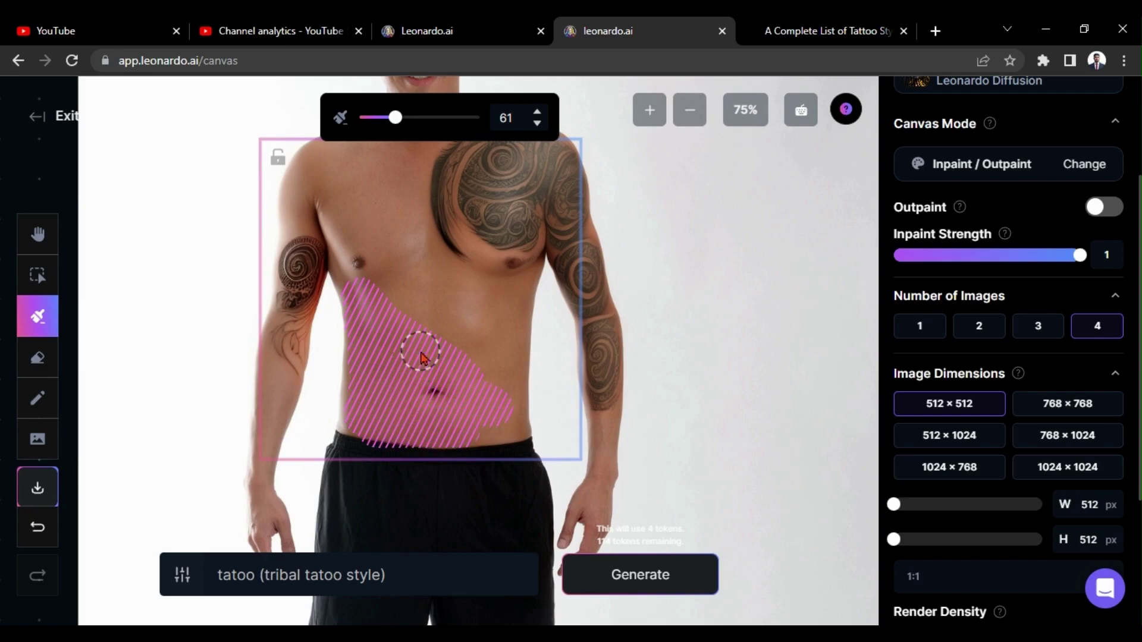
{"action": "mouse_move", "coordinate": [403, 320]}
{"action": "left_mouse_down"}
{"action": "mouse_move", "coordinate": [472, 337]}
{"action": "mouse_move", "coordinate": [449, 332]}
{"action": "mouse_move", "coordinate": [492, 291]}
{"action": "mouse_move", "coordinate": [513, 300]}
{"action": "mouse_move", "coordinate": [491, 372]}
{"action": "mouse_move", "coordinate": [508, 330]}
{"action": "mouse_move", "coordinate": [504, 425]}
{"action": "mouse_move", "coordinate": [455, 425]}
{"action": "mouse_move", "coordinate": [436, 361]}
{"action": "left_mouse_up"}
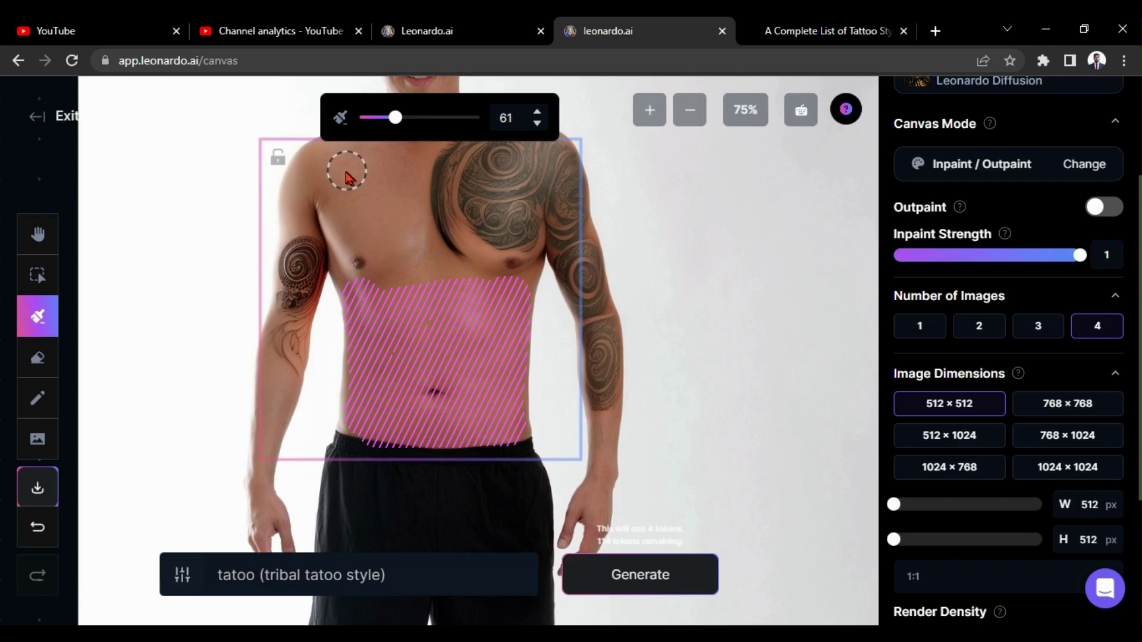
{"action": "mouse_move", "coordinate": [331, 175]}
{"action": "left_mouse_down"}
{"action": "mouse_move", "coordinate": [349, 280]}
{"action": "mouse_move", "coordinate": [366, 280]}
{"action": "mouse_move", "coordinate": [394, 215]}
{"action": "mouse_move", "coordinate": [385, 238]}
{"action": "left_mouse_up"}
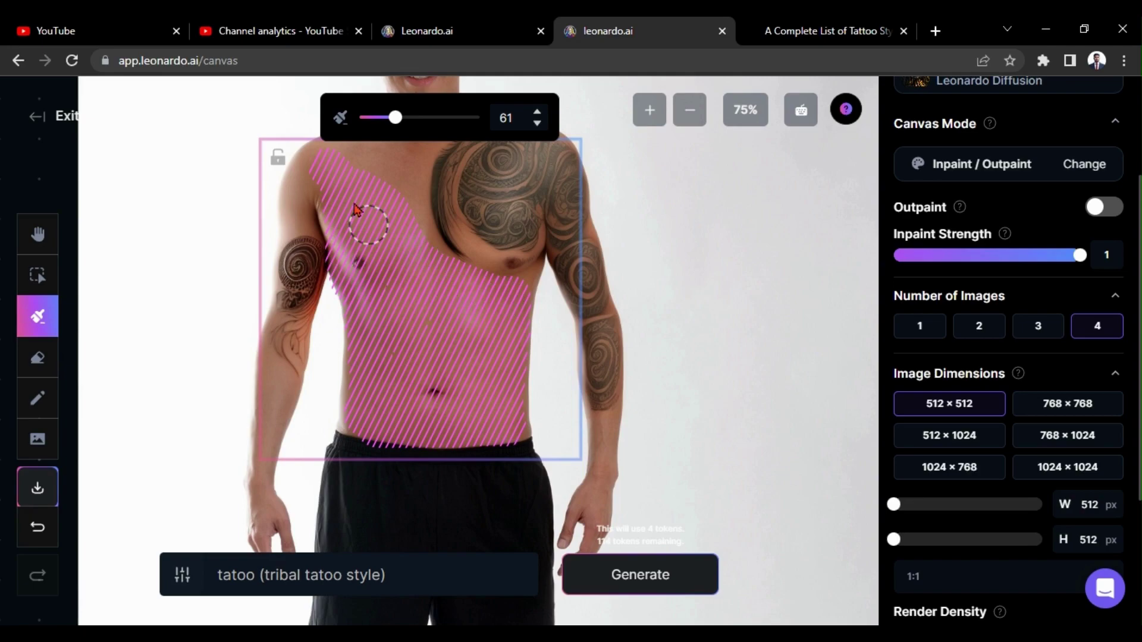
{"action": "mouse_move", "coordinate": [347, 191]}
{"action": "left_mouse_down"}
{"action": "mouse_move", "coordinate": [322, 178]}
{"action": "mouse_move", "coordinate": [357, 169]}
{"action": "mouse_move", "coordinate": [389, 213]}
{"action": "mouse_move", "coordinate": [352, 177]}
{"action": "mouse_move", "coordinate": [312, 171]}
{"action": "mouse_move", "coordinate": [354, 158]}
{"action": "mouse_move", "coordinate": [296, 206]}
{"action": "mouse_move", "coordinate": [295, 194]}
{"action": "mouse_move", "coordinate": [349, 184]}
{"action": "left_mouse_up"}
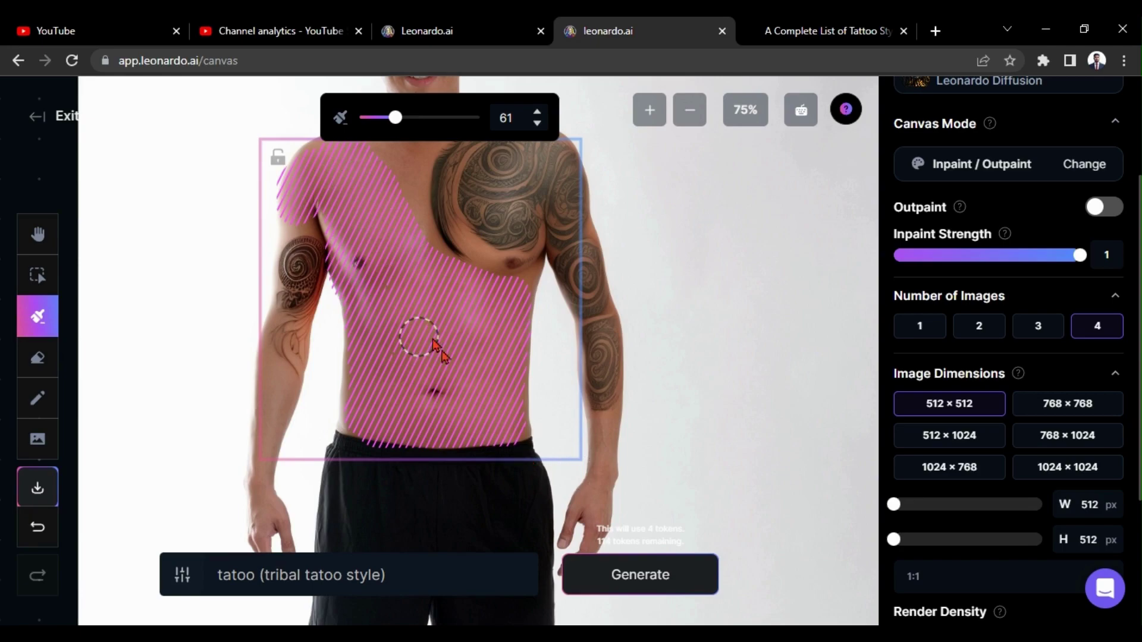
{"action": "mouse_move", "coordinate": [351, 423]}
{"action": "left_mouse_down"}
{"action": "mouse_move", "coordinate": [361, 342]}
{"action": "mouse_move", "coordinate": [490, 432]}
{"action": "mouse_move", "coordinate": [454, 480]}
{"action": "mouse_move", "coordinate": [503, 446]}
{"action": "left_mouse_up"}
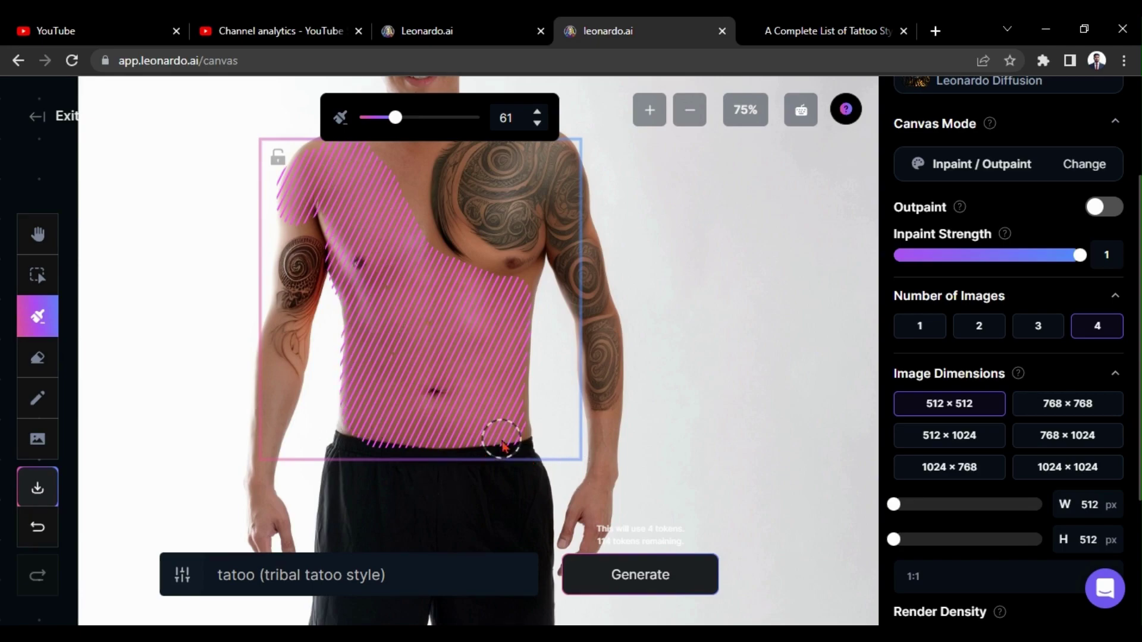
Generate tattoos in the masked chest and belly, browse to variant 4/4 and accept it
{"action": "left_click", "coordinate": [636, 582]}
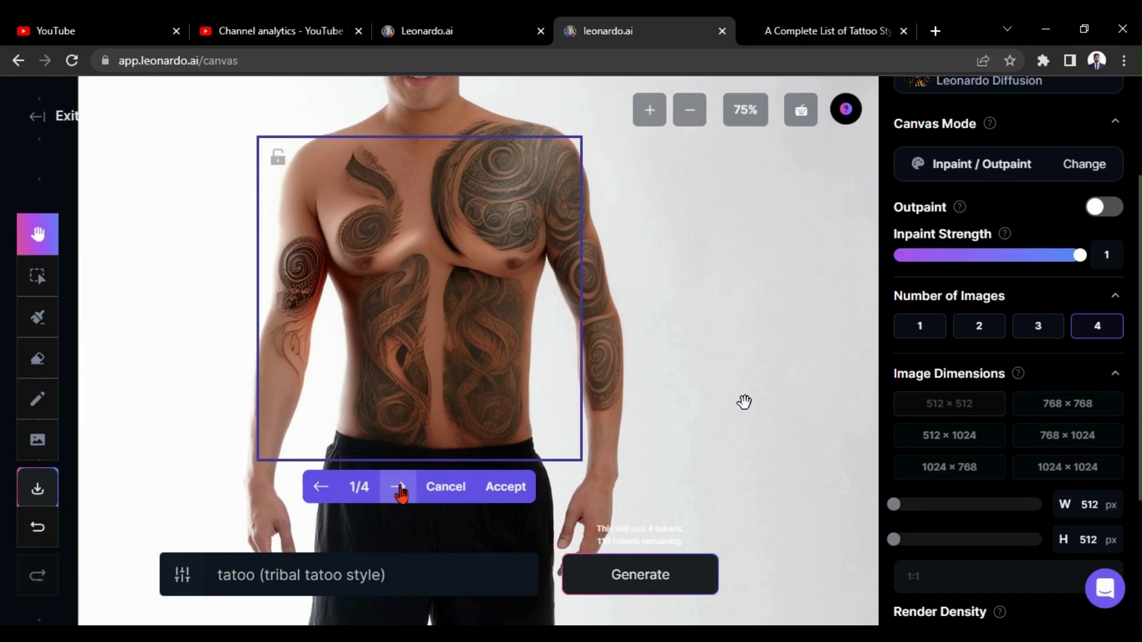
{"action": "left_click", "coordinate": [398, 488]}
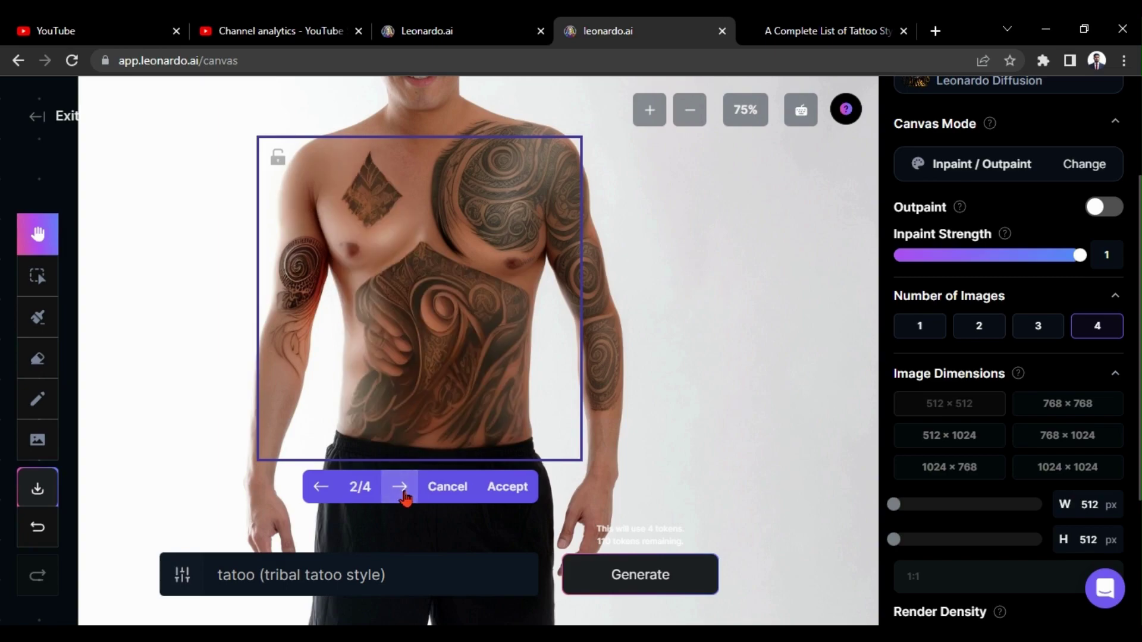
{"action": "left_click", "coordinate": [400, 487]}
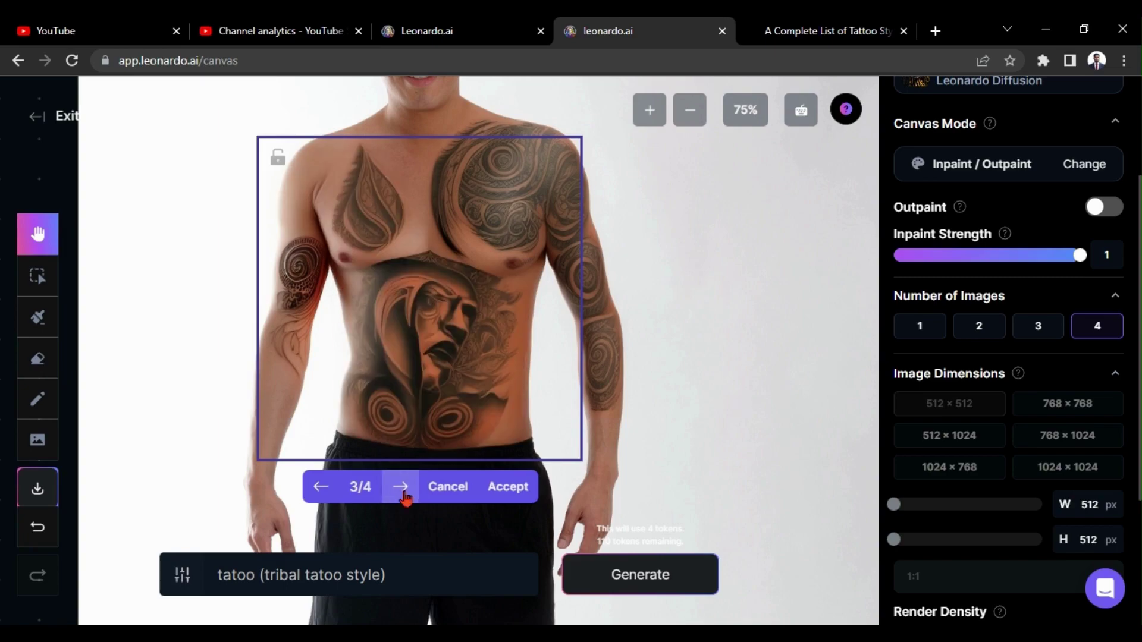
{"action": "left_click", "coordinate": [401, 487]}
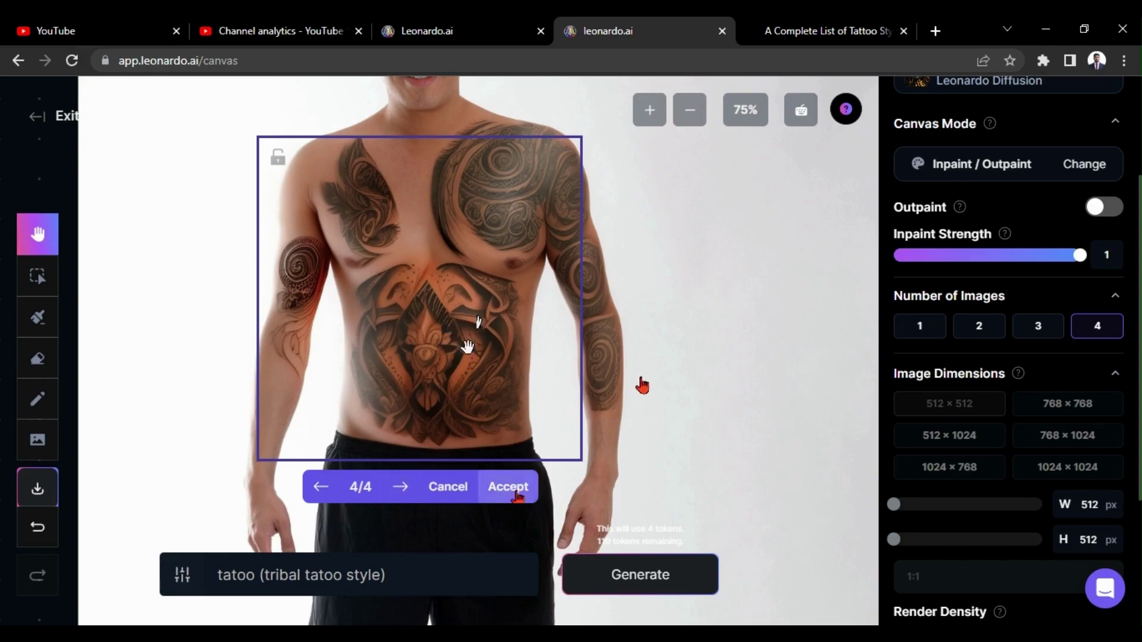
{"action": "left_click", "coordinate": [511, 488]}
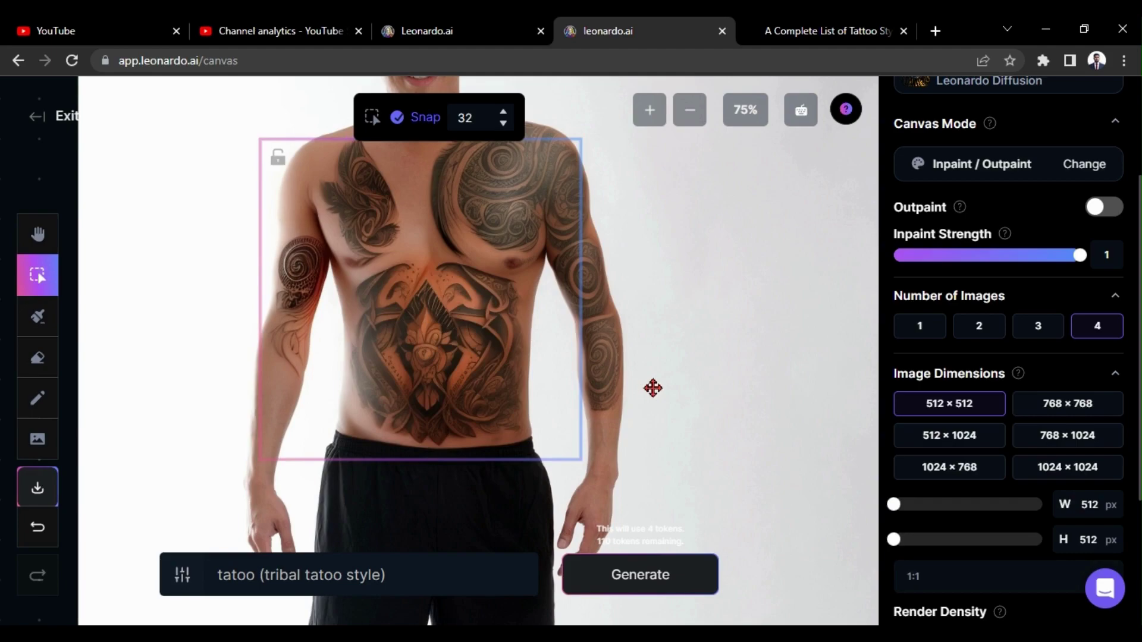
Move the generation frame upward to cover the man's face, neck and upper chest
{"action": "scroll", "coordinate": [652, 387], "scroll_direction": "up", "scroll_amount": 3}
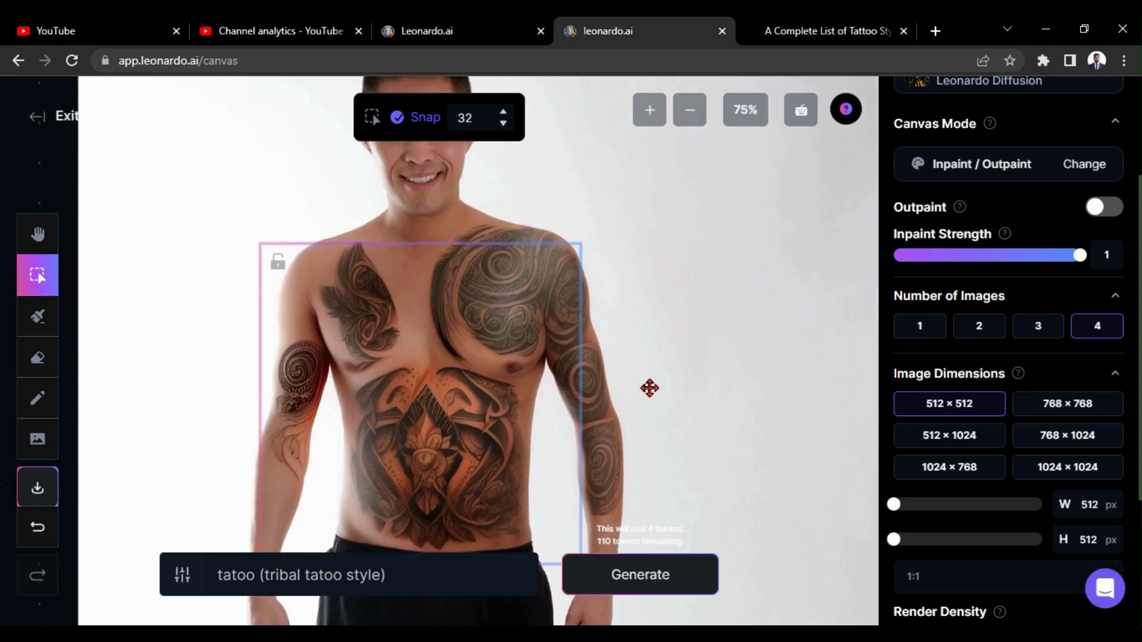
{"action": "scroll", "coordinate": [645, 386], "scroll_direction": "up", "scroll_amount": 2}
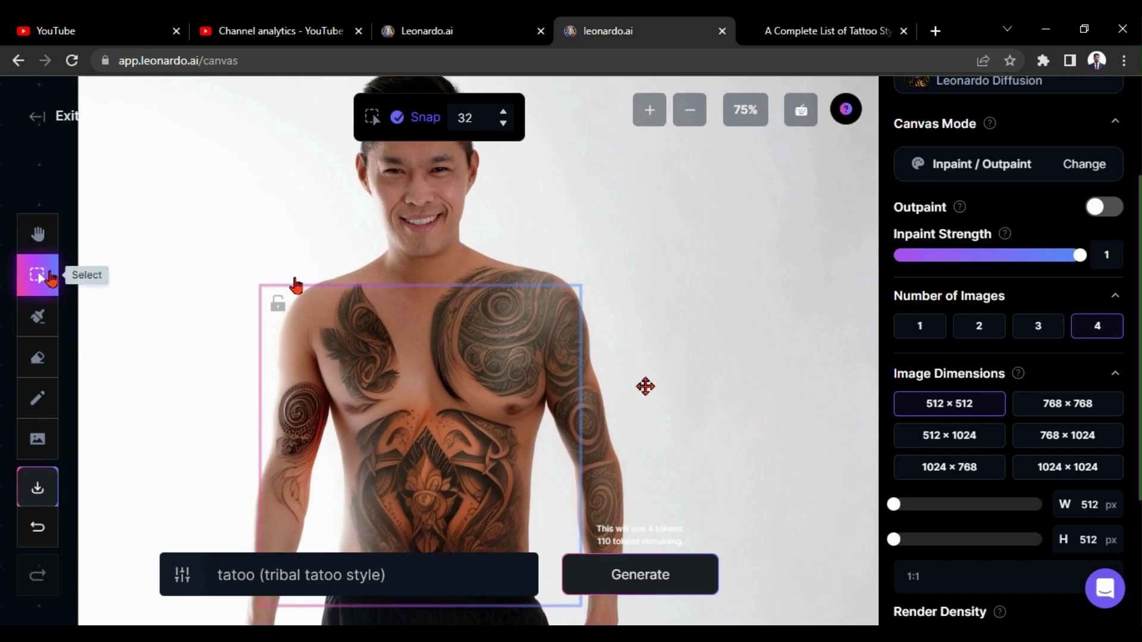
{"action": "left_click_drag", "start_coordinate": [448, 262], "coordinate": [465, 230]}
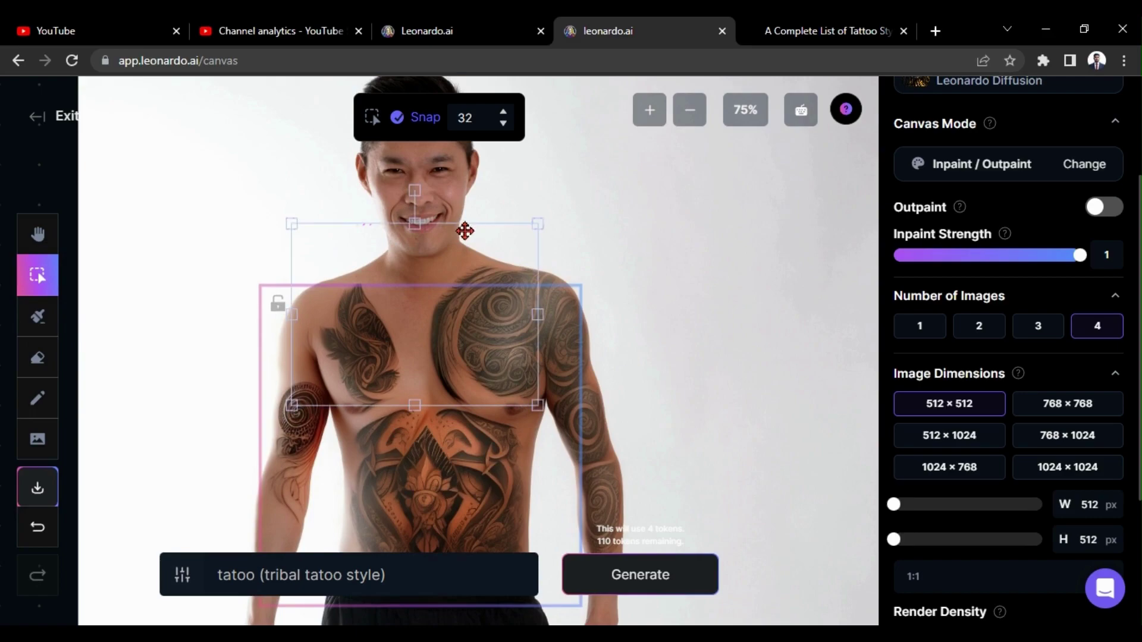
{"action": "scroll", "coordinate": [658, 311], "scroll_direction": "down", "scroll_amount": 5}
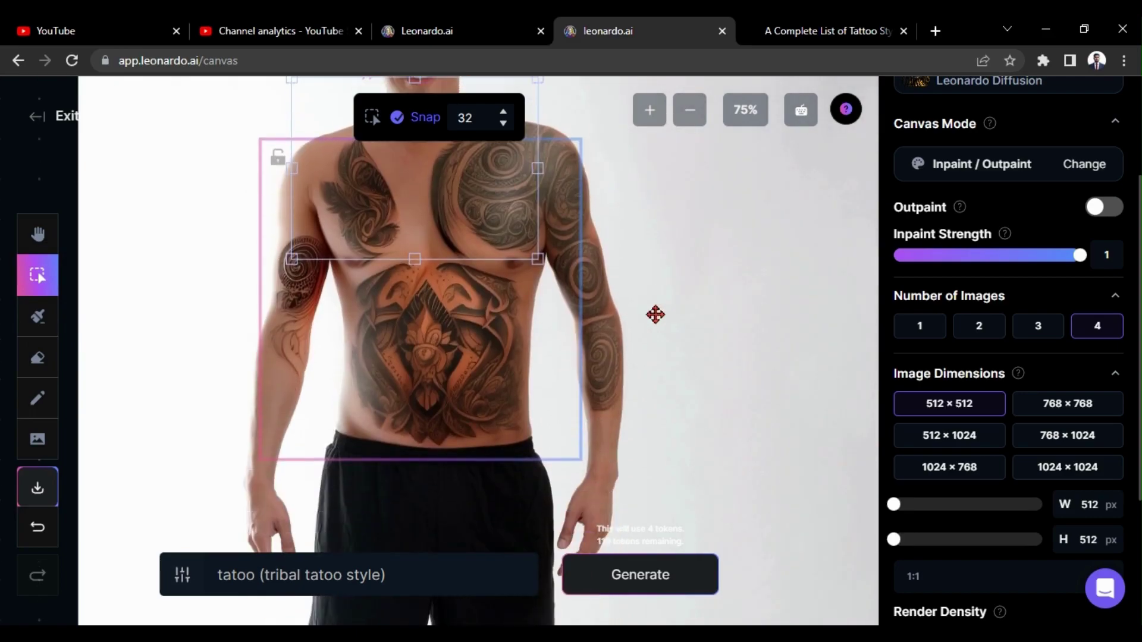
{"action": "scroll", "coordinate": [656, 314], "scroll_direction": "up", "scroll_amount": 4}
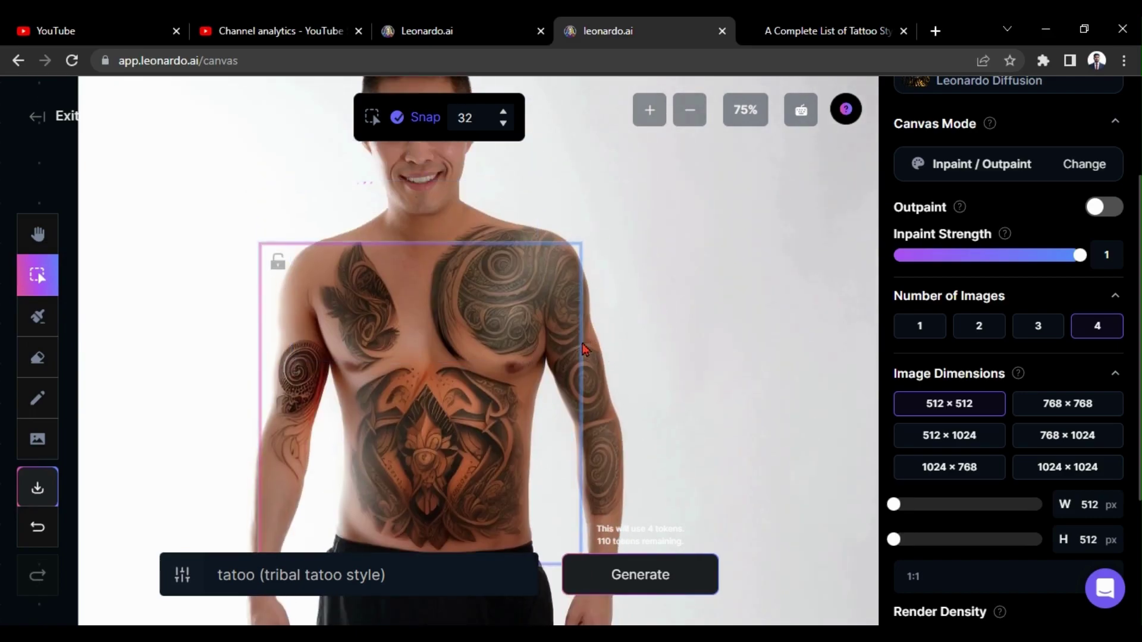
{"action": "left_click_drag", "start_coordinate": [583, 344], "coordinate": [574, 217]}
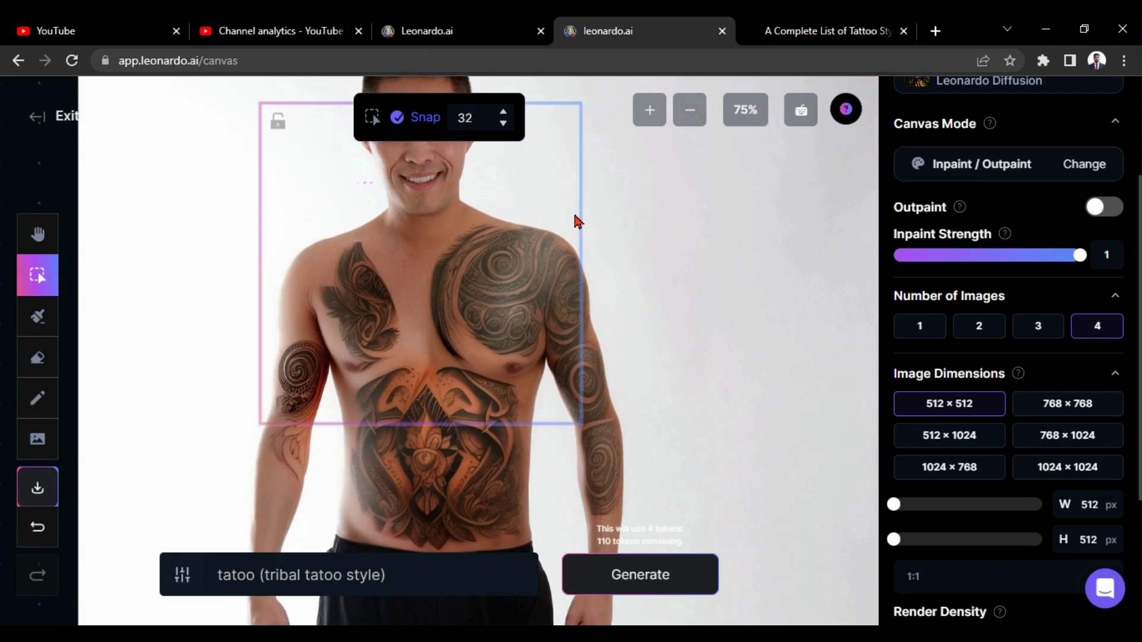
Paint a V-shaped inpaint mask down the neck and sternum for a necklace
{"action": "scroll", "coordinate": [678, 275], "scroll_direction": "up", "scroll_amount": 2}
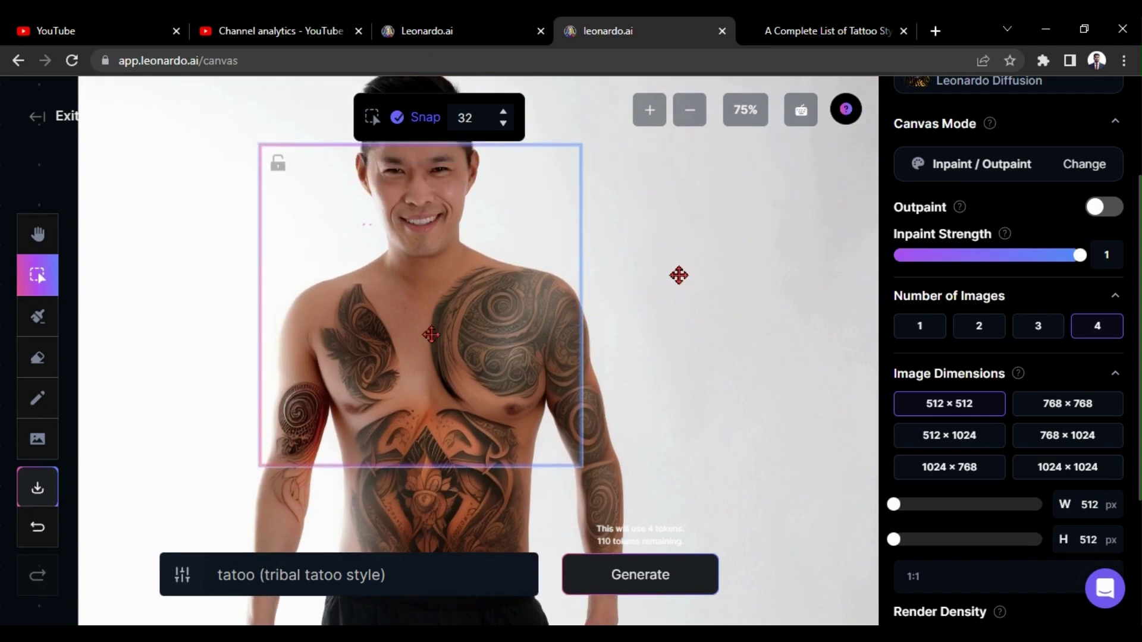
{"action": "left_click", "coordinate": [37, 316]}
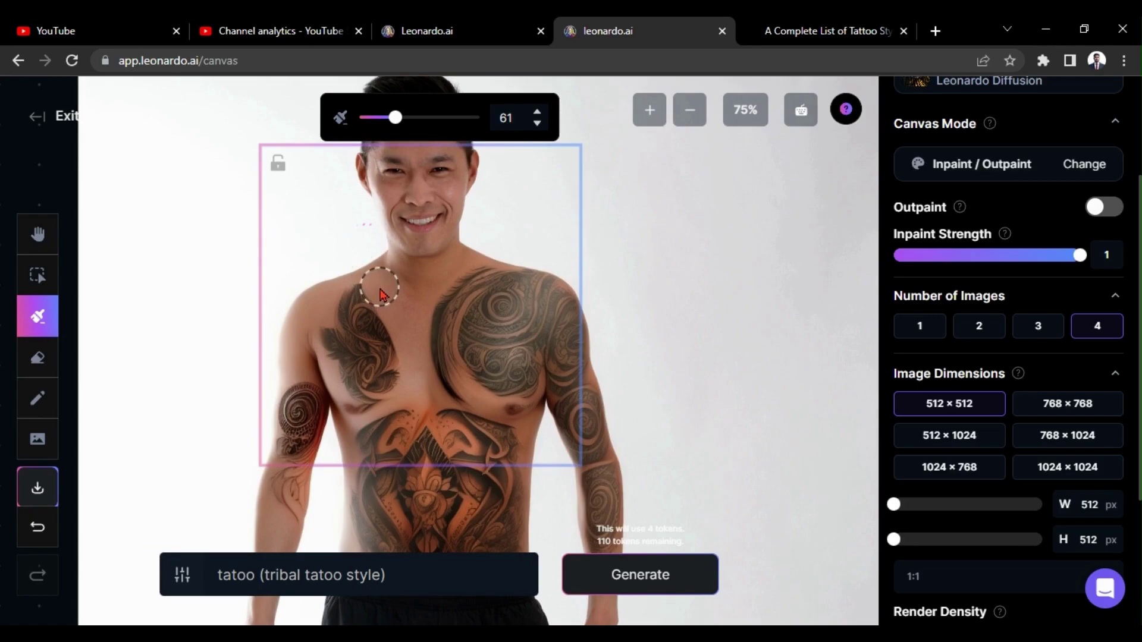
{"action": "mouse_move", "coordinate": [374, 287]}
{"action": "left_mouse_down"}
{"action": "mouse_move", "coordinate": [429, 400]}
{"action": "mouse_move", "coordinate": [446, 304]}
{"action": "mouse_move", "coordinate": [471, 278]}
{"action": "mouse_move", "coordinate": [440, 395]}
{"action": "mouse_move", "coordinate": [458, 270]}
{"action": "mouse_move", "coordinate": [478, 250]}
{"action": "mouse_move", "coordinate": [467, 274]}
{"action": "left_mouse_up"}
{"action": "left_click_drag", "start_coordinate": [372, 275], "coordinate": [364, 263]}
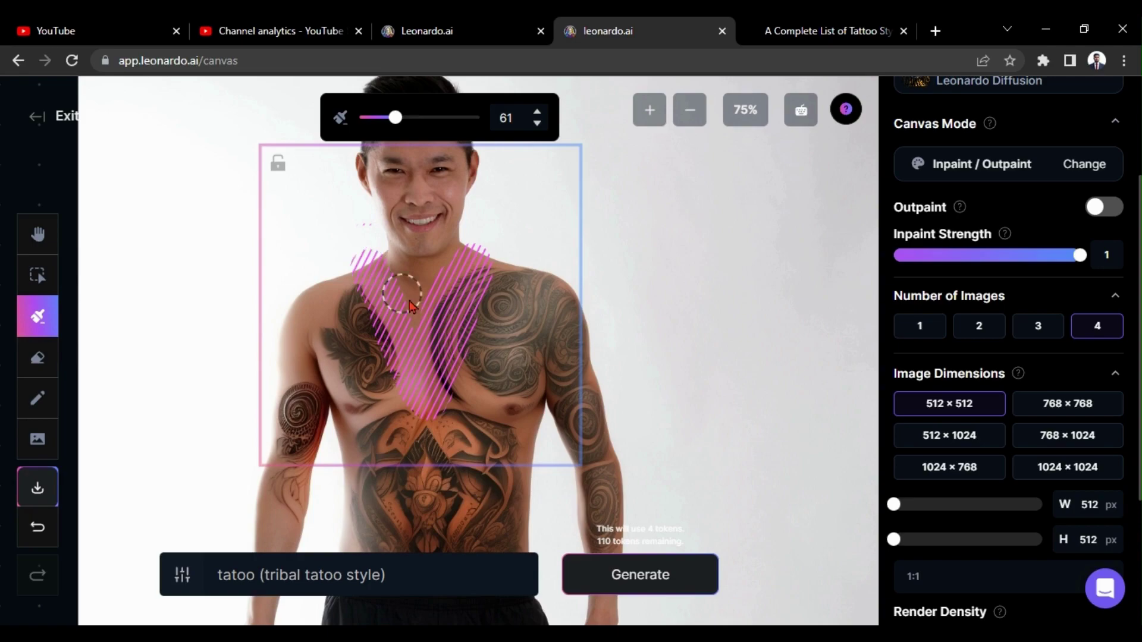
Replace the prompt with 'neckless', set Number of Images to 1, and generate
{"action": "left_click", "coordinate": [330, 575]}
{"action": "left_click_drag", "start_coordinate": [400, 576], "coordinate": [234, 576]}
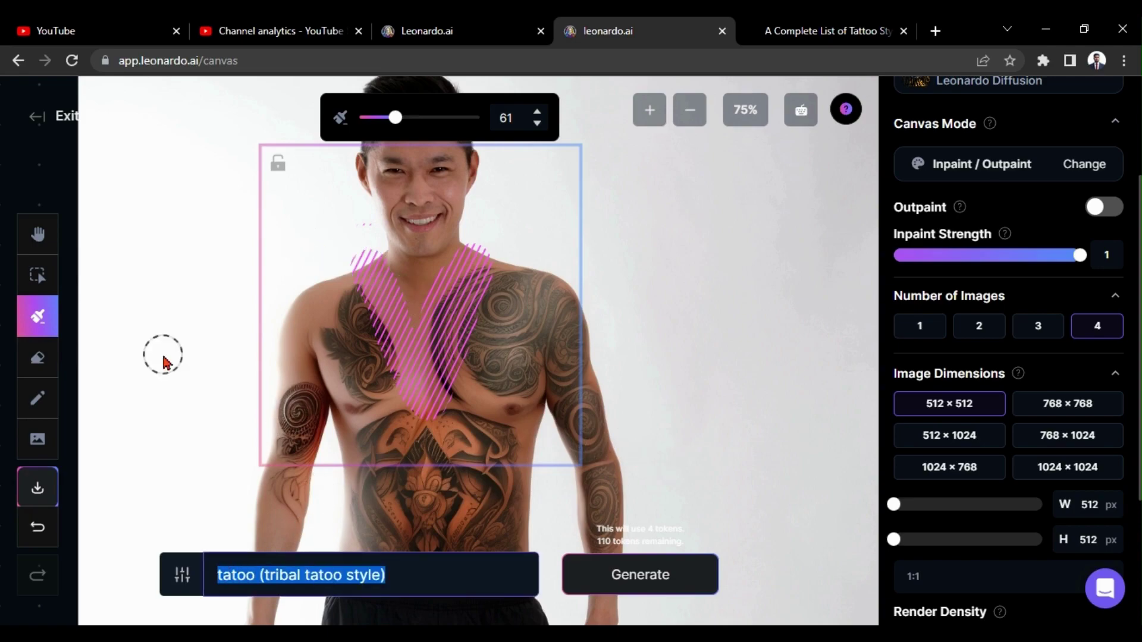
{"action": "type", "text": "neckless"}
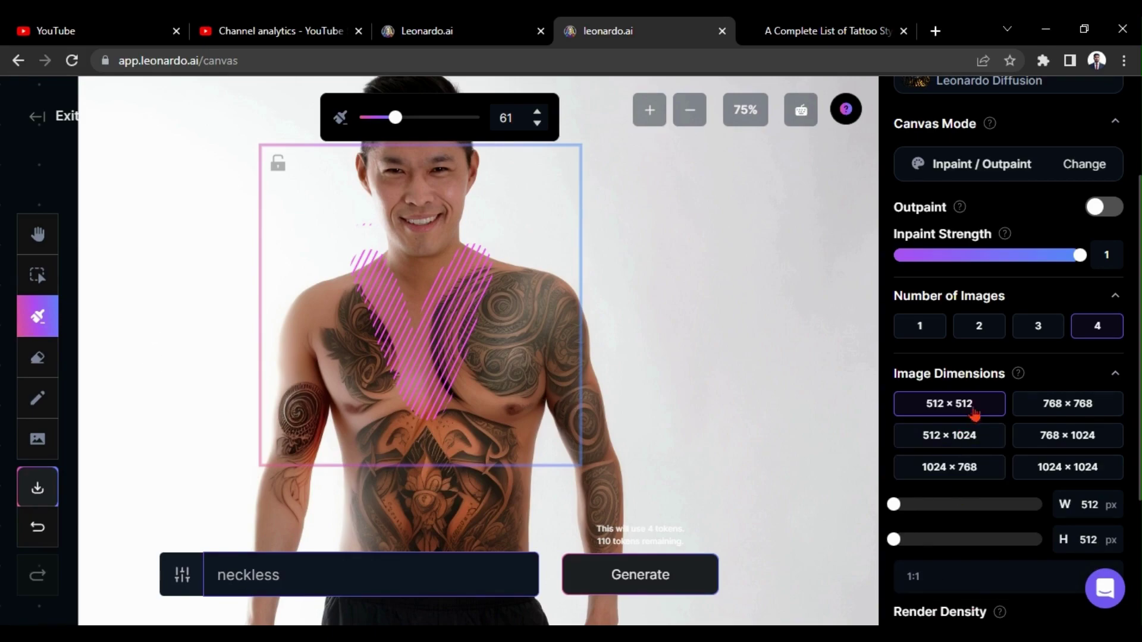
{"action": "left_click", "coordinate": [926, 321]}
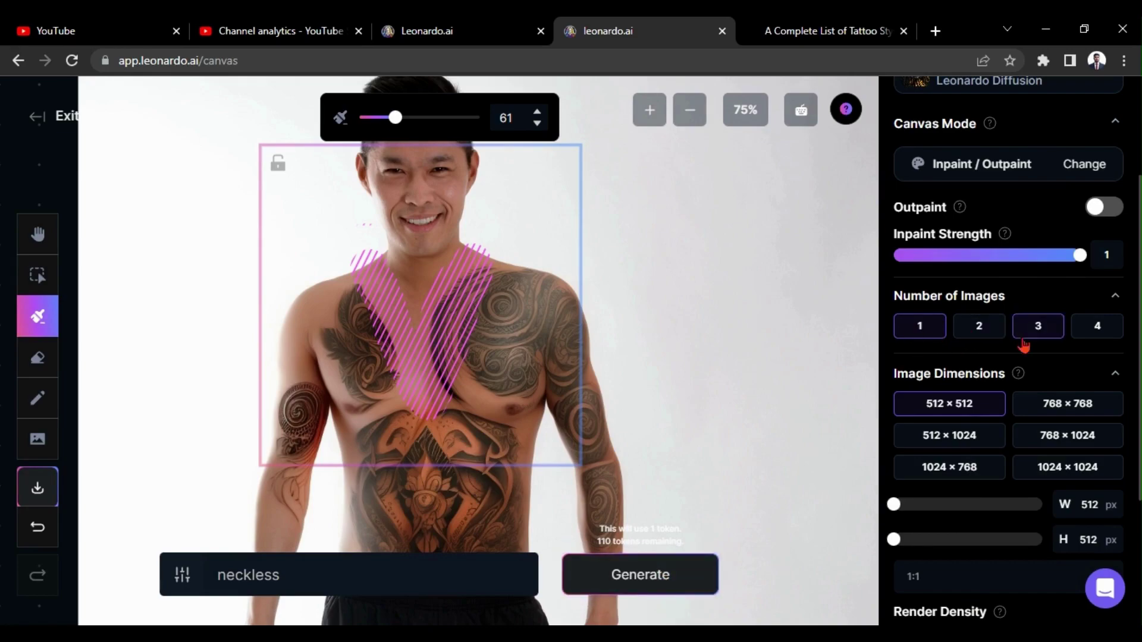
{"action": "scroll", "coordinate": [1018, 340], "scroll_direction": "up", "scroll_amount": 3}
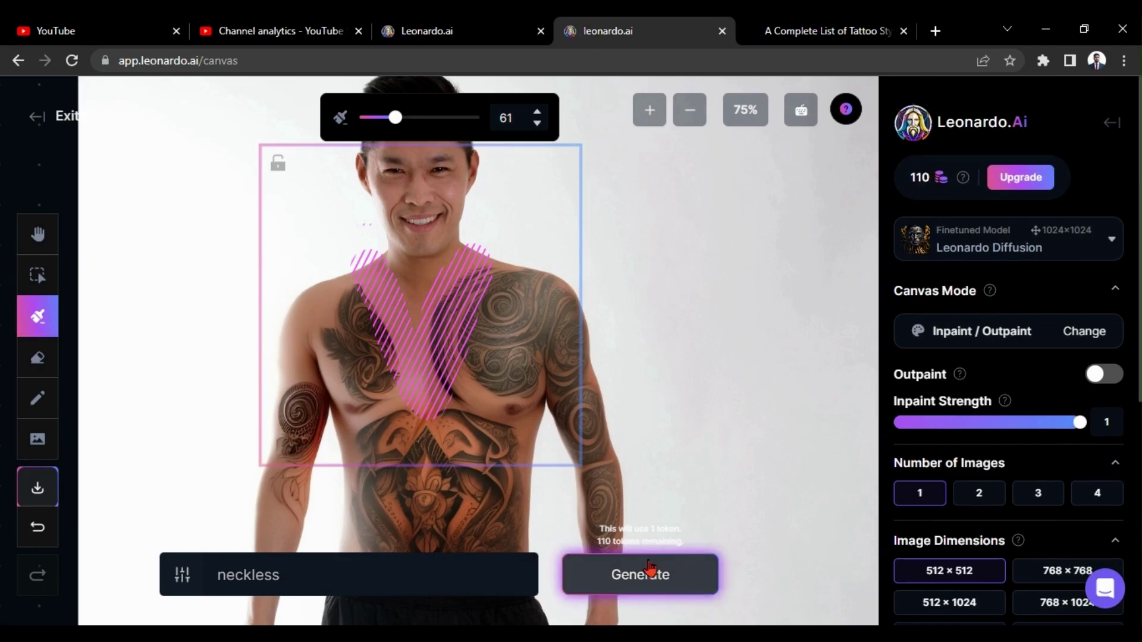
{"action": "left_click", "coordinate": [696, 575]}
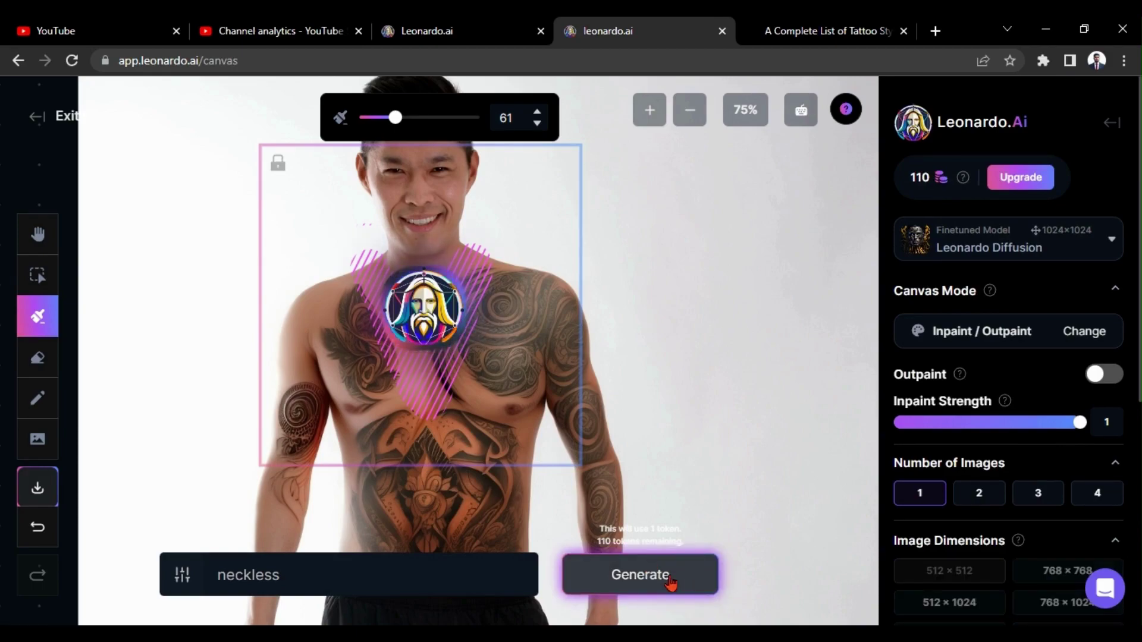
{"action": "key", "text": "h"}
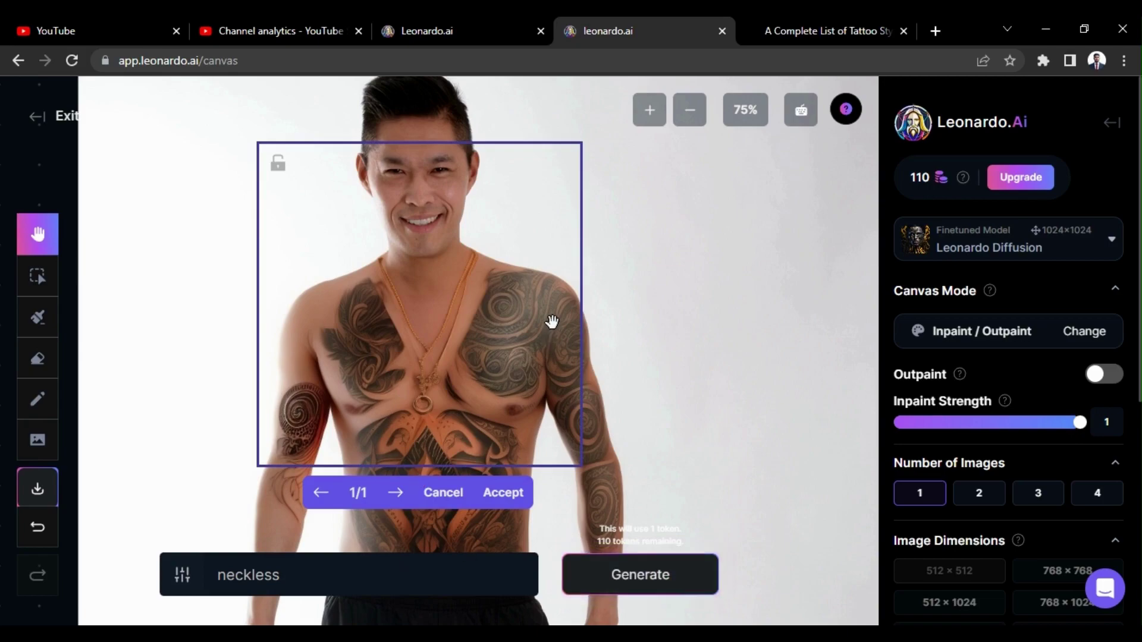
Discard the single necklace result and set Number of Images to 4
{"action": "scroll", "coordinate": [551, 321], "scroll_direction": "down", "scroll_amount": 1}
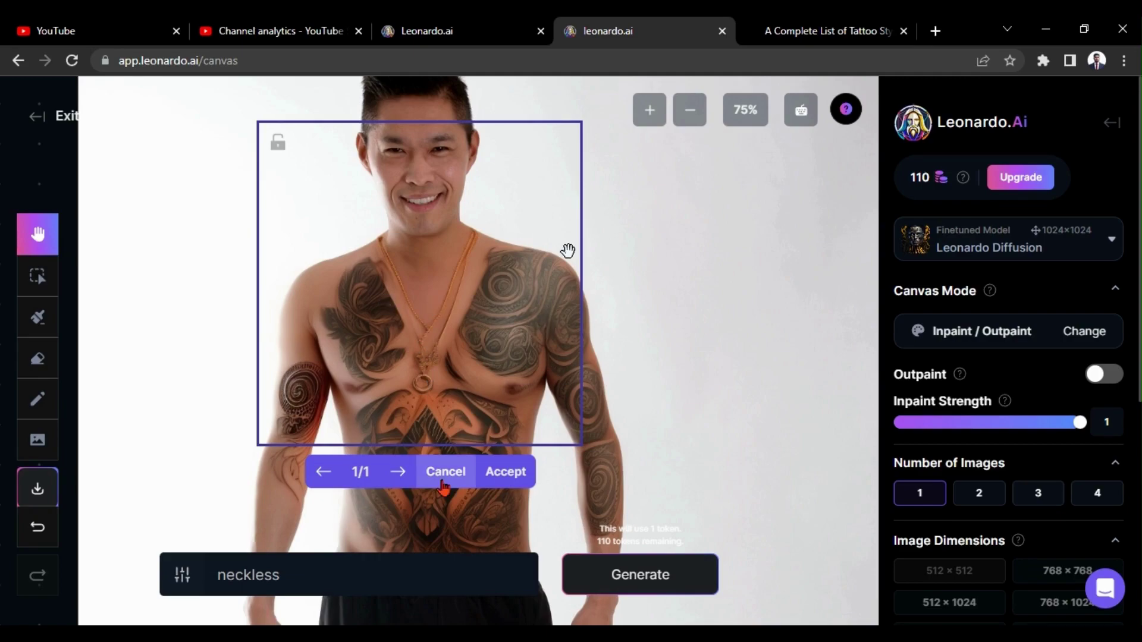
{"action": "left_click", "coordinate": [445, 472]}
{"action": "left_click", "coordinate": [1112, 494]}
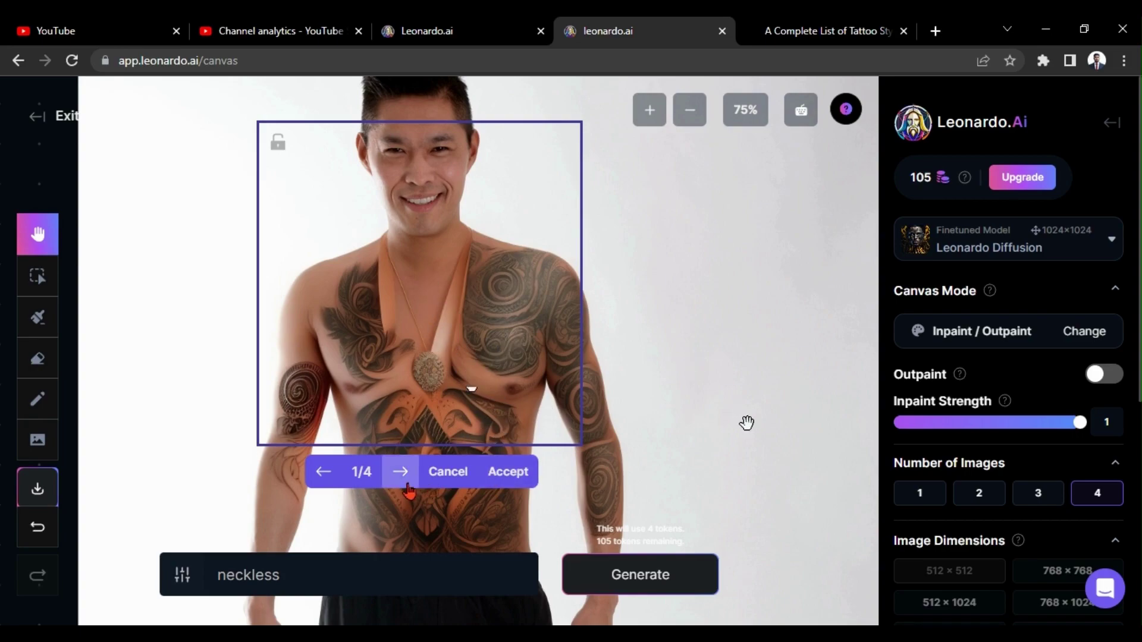
Browse the four necklace variants, ending on 4/4 with a thin chain and small pendant
{"action": "left_click", "coordinate": [408, 483]}
{"action": "left_click", "coordinate": [402, 471]}
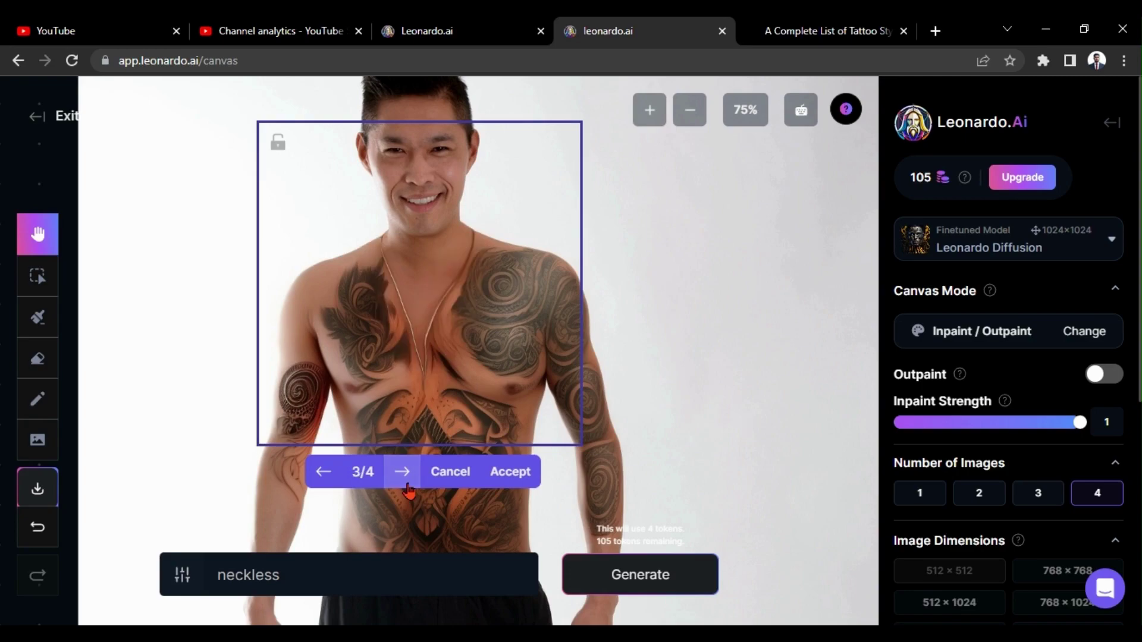
{"action": "left_click", "coordinate": [403, 473]}
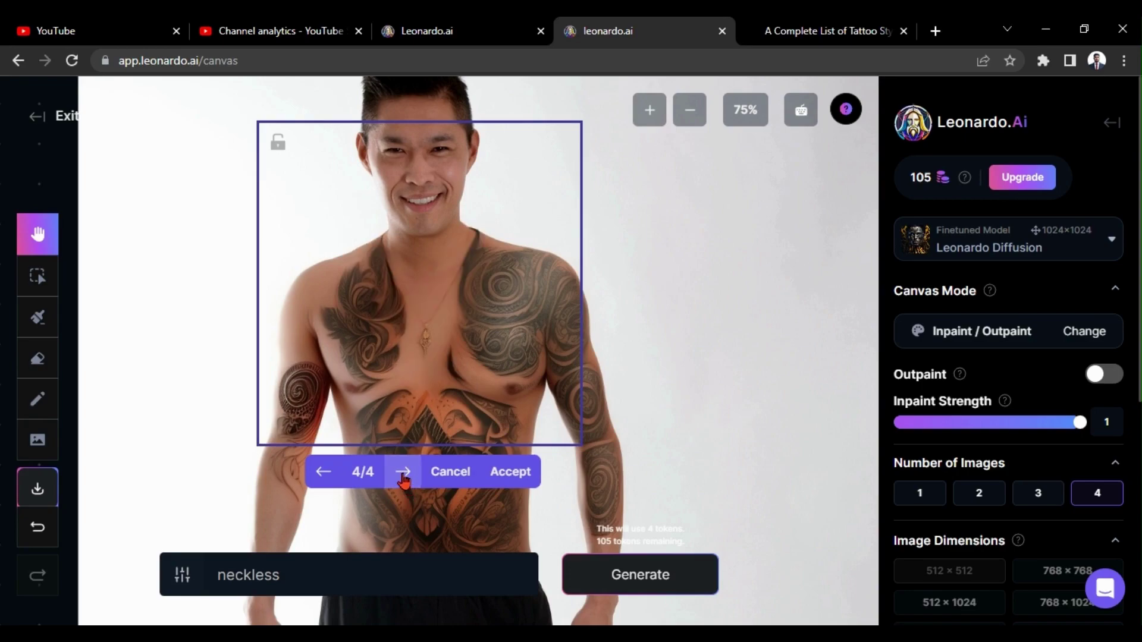
{"action": "double_click", "coordinate": [325, 476]}
{"action": "left_click", "coordinate": [326, 478]}
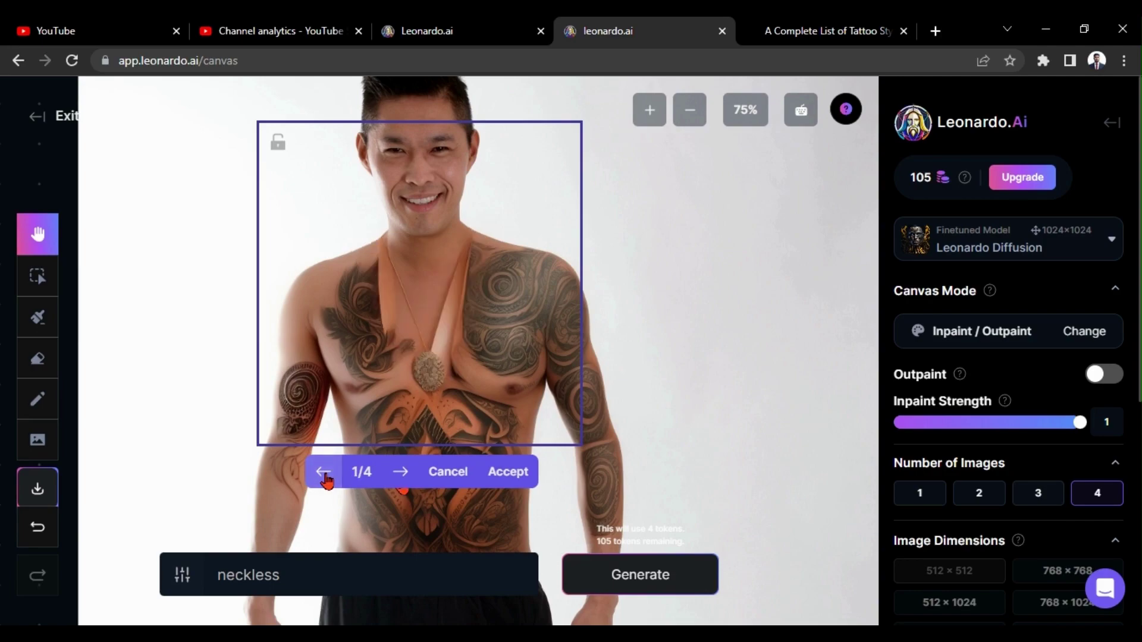
{"action": "left_click", "coordinate": [325, 475]}
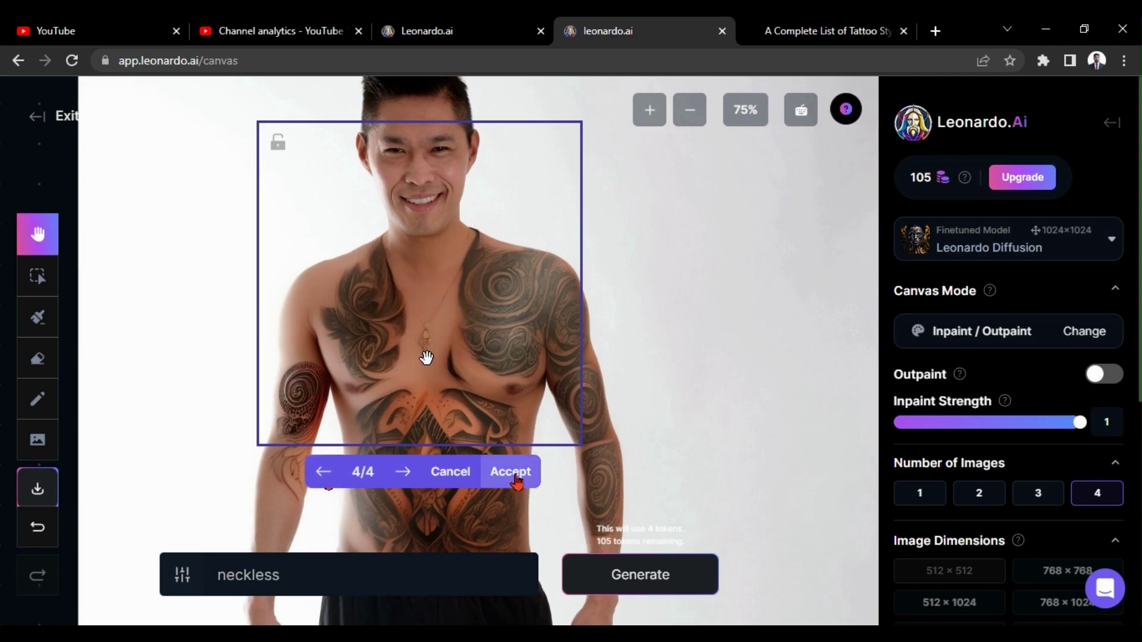
Accept the thin gold chain necklace with the small pendant
{"action": "left_click", "coordinate": [510, 471]}
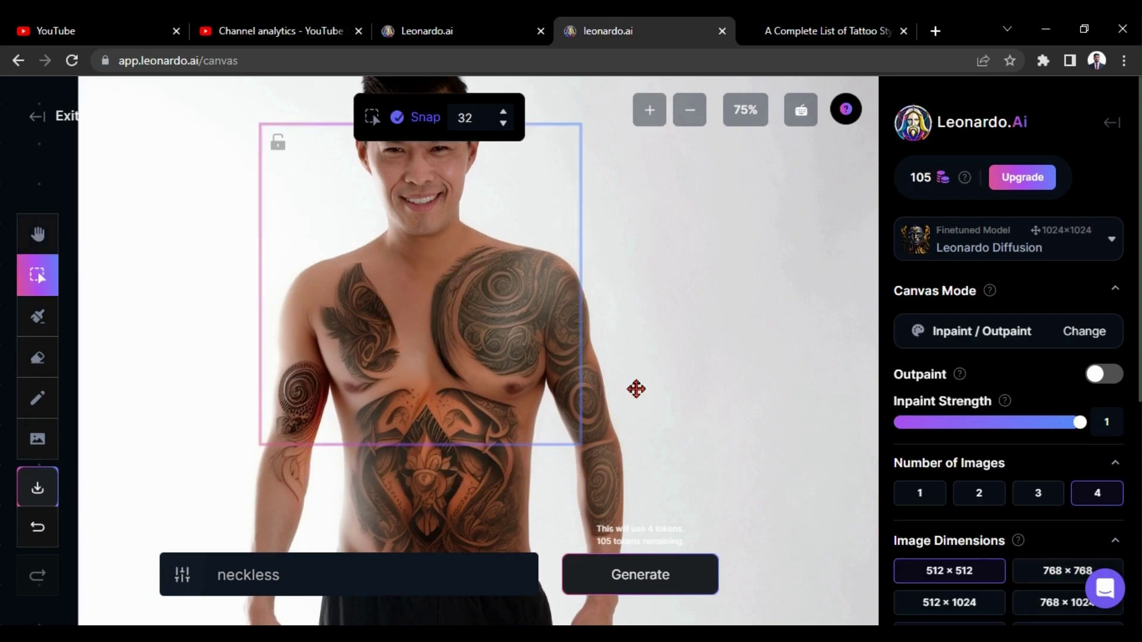
{"action": "scroll", "coordinate": [636, 383], "scroll_direction": "down", "scroll_amount": 3}
{"action": "scroll", "coordinate": [636, 382], "scroll_direction": "down", "scroll_amount": 1}
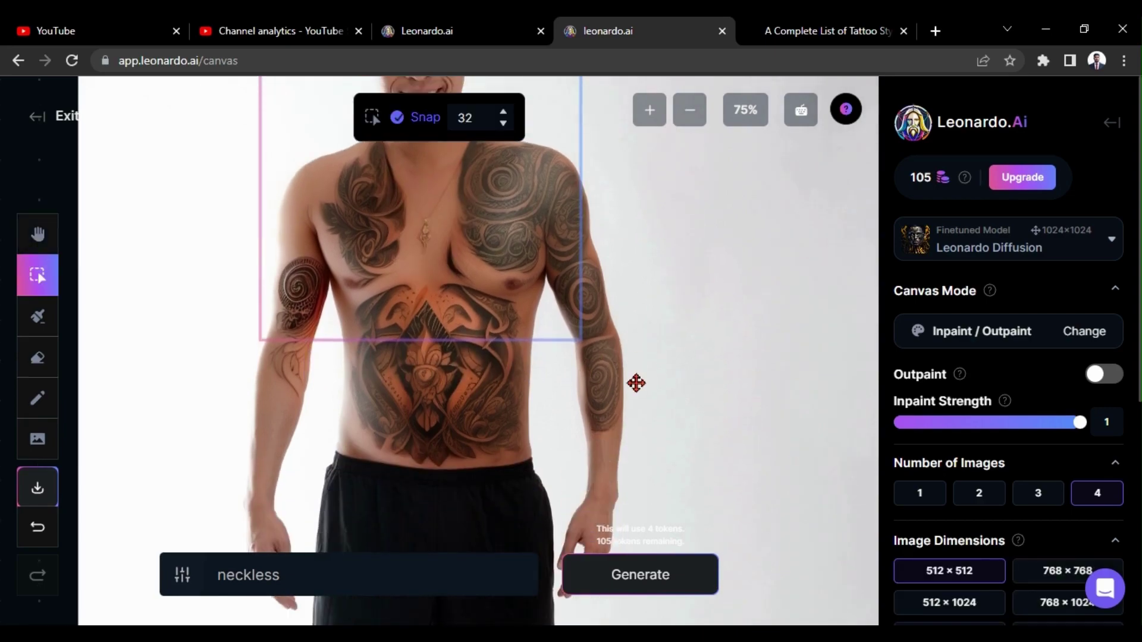
{"action": "scroll", "coordinate": [608, 388], "scroll_direction": "up", "scroll_amount": 1}
{"action": "scroll", "coordinate": [607, 387], "scroll_direction": "up", "scroll_amount": 3}
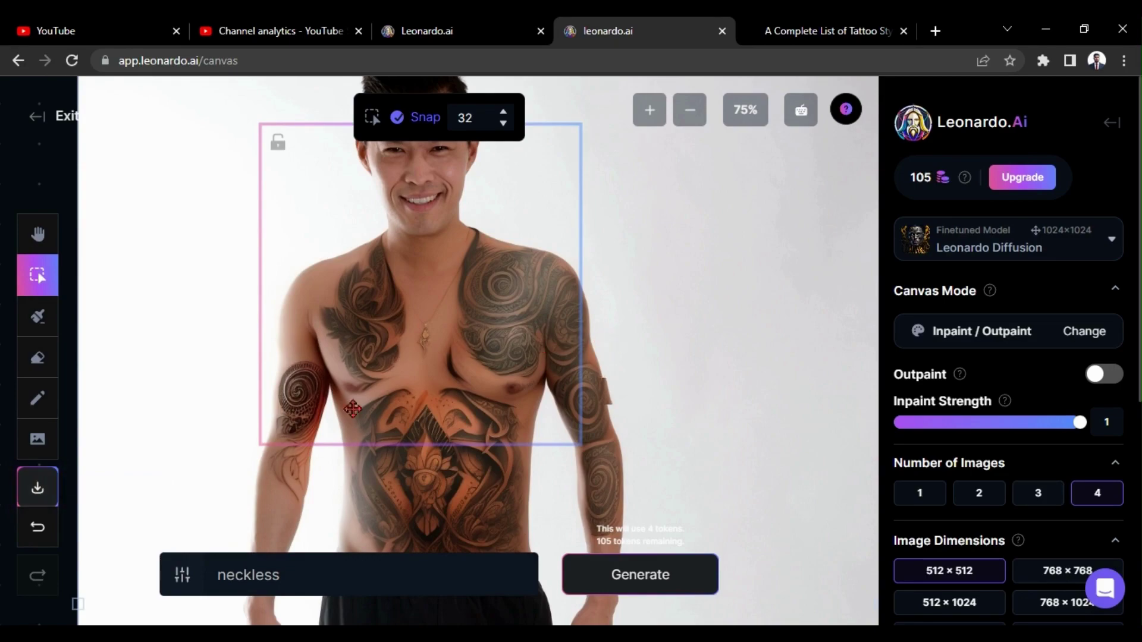
{"action": "scroll", "coordinate": [353, 387], "scroll_direction": "down", "scroll_amount": 4}
{"action": "scroll", "coordinate": [332, 404], "scroll_direction": "down", "scroll_amount": 2}
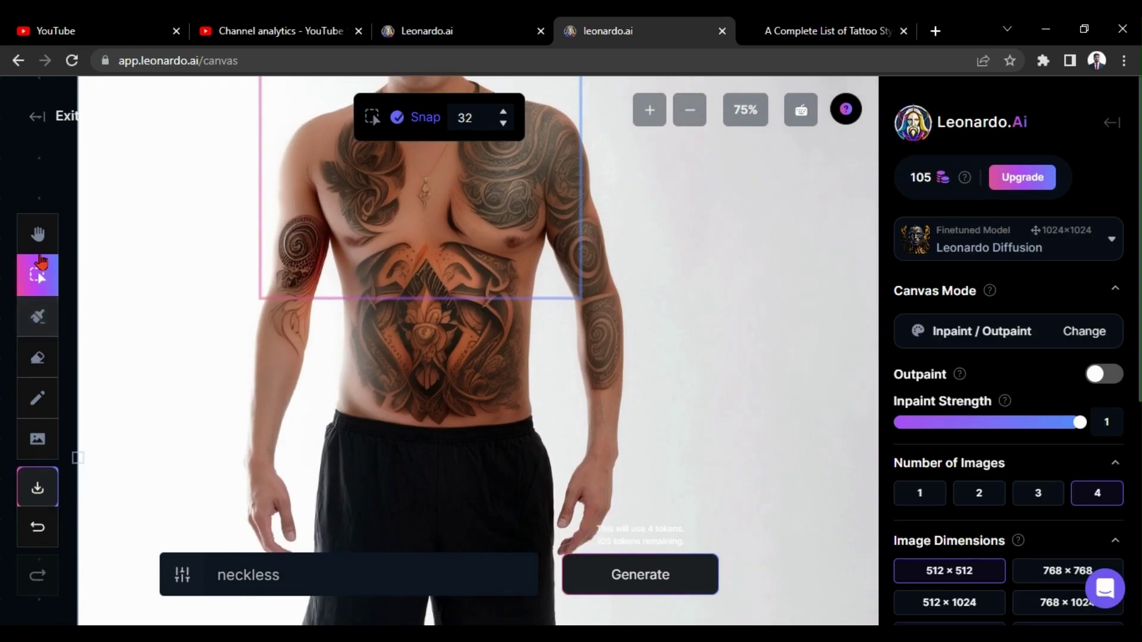
Pan to the torso and move the generation frame down over the left forearm
{"action": "left_click", "coordinate": [37, 234]}
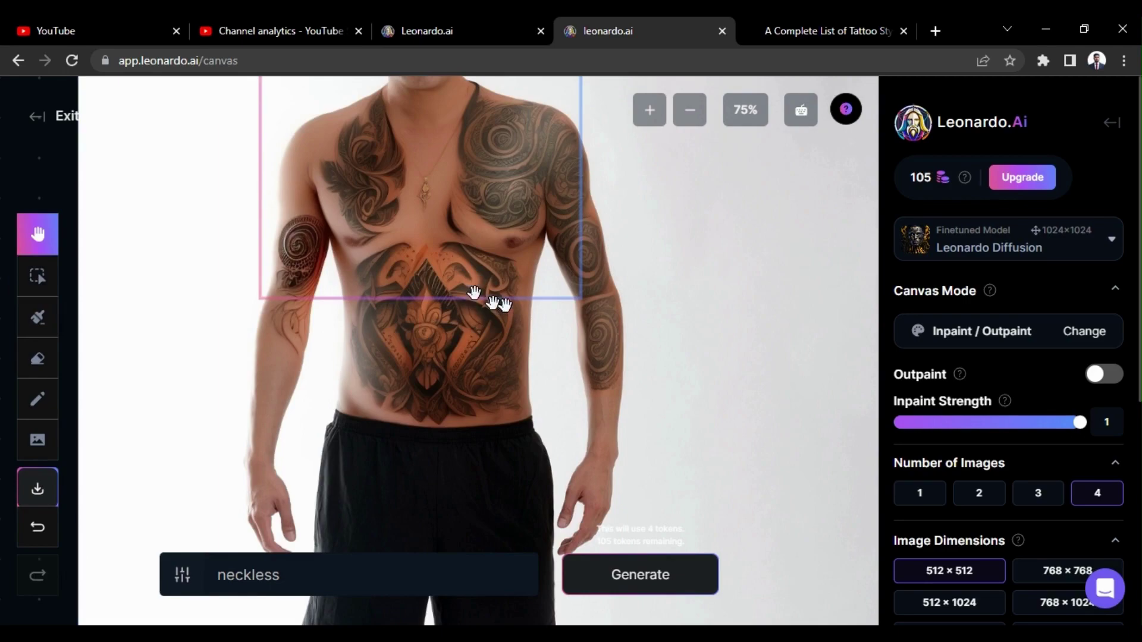
{"action": "left_click_drag", "start_coordinate": [504, 305], "coordinate": [518, 326]}
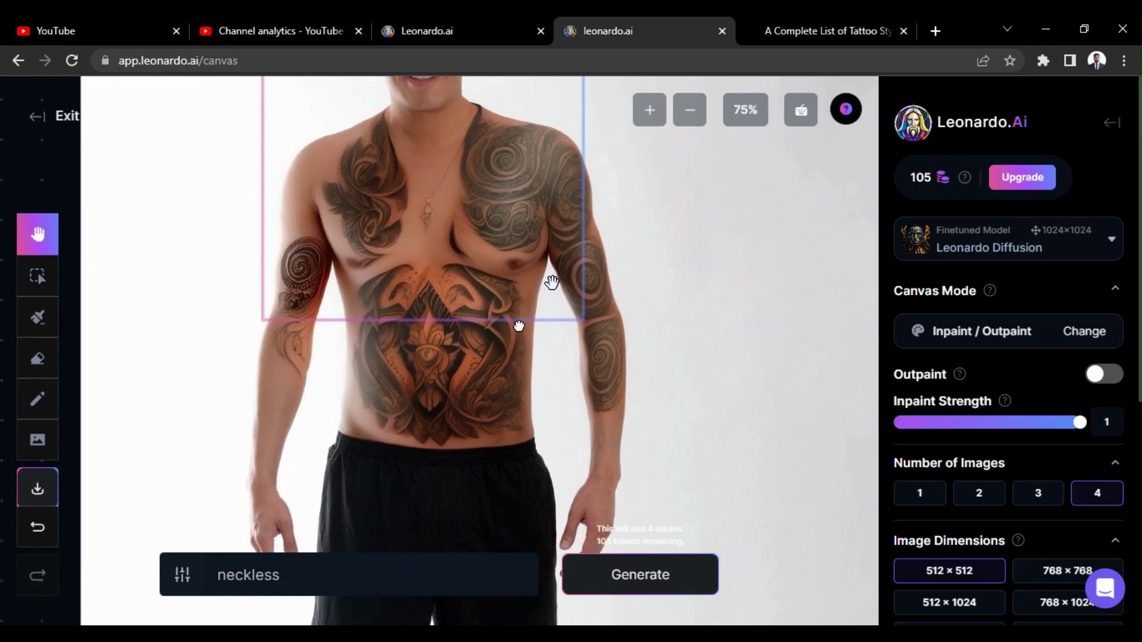
{"action": "left_click", "coordinate": [37, 275]}
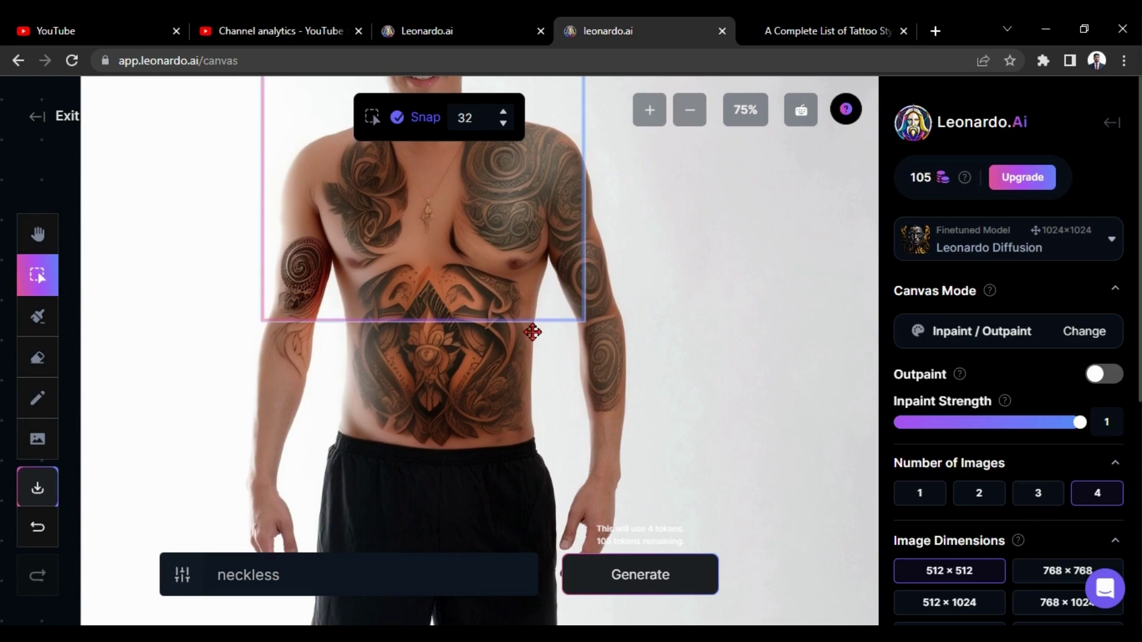
{"action": "left_click_drag", "start_coordinate": [532, 332], "coordinate": [398, 577]}
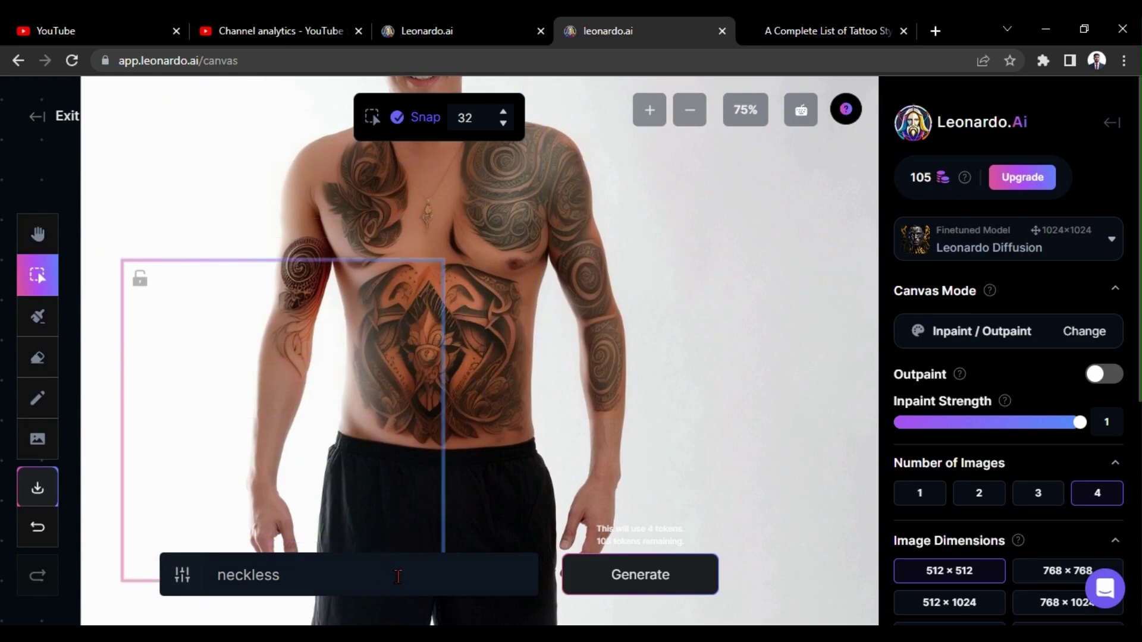
Mask the left forearm, prompt 'bracelet' with 2 images, generate and keep the result
{"action": "left_click", "coordinate": [38, 316]}
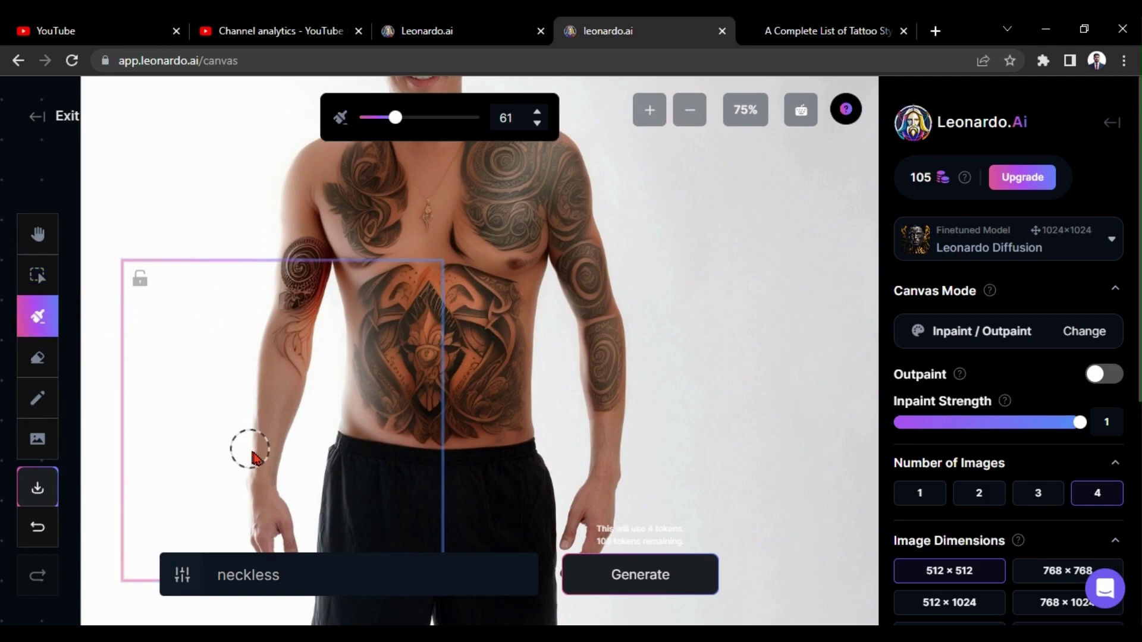
{"action": "mouse_move", "coordinate": [257, 472]}
{"action": "left_mouse_down"}
{"action": "mouse_move", "coordinate": [256, 484]}
{"action": "mouse_move", "coordinate": [271, 424]}
{"action": "mouse_move", "coordinate": [264, 496]}
{"action": "left_mouse_up"}
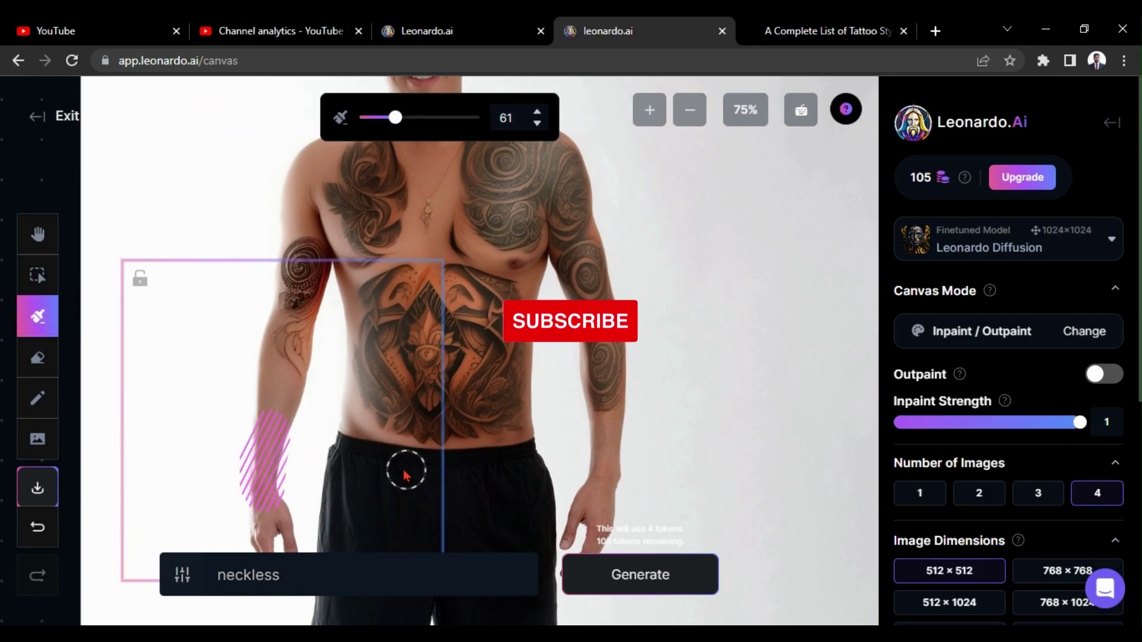
{"action": "double_click", "coordinate": [222, 572]}
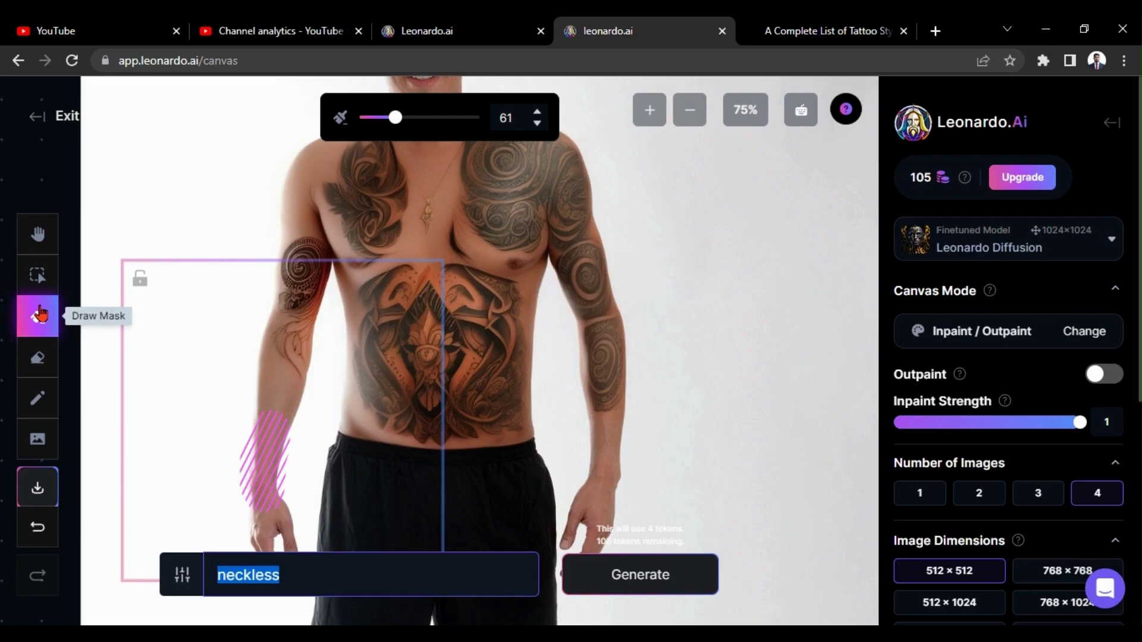
{"action": "type", "text": "bracelet"}
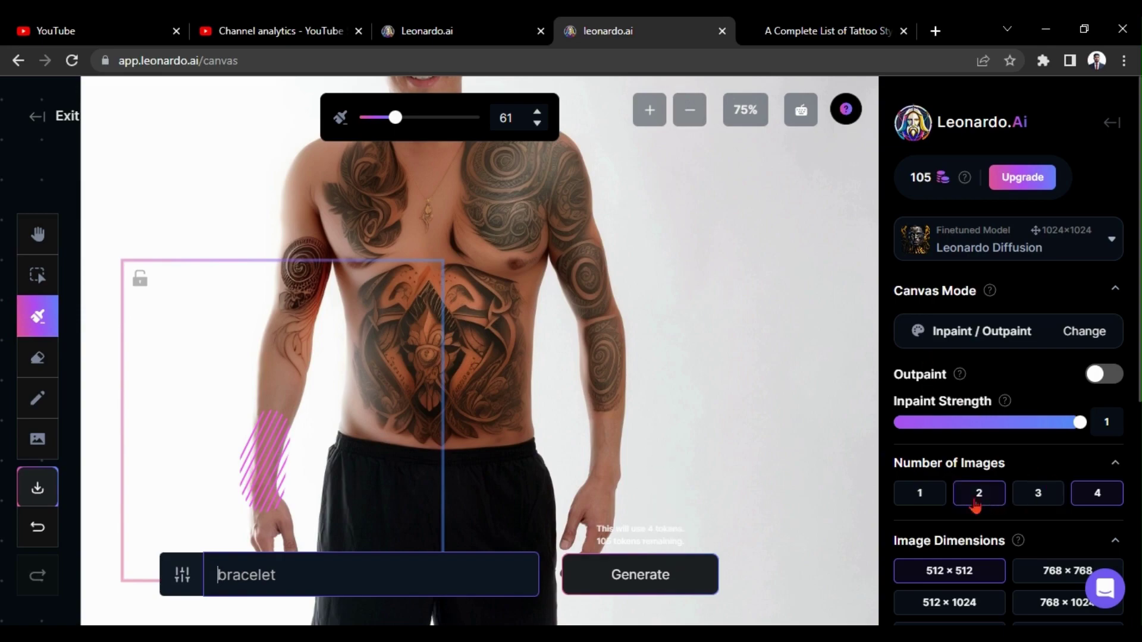
{"action": "left_click", "coordinate": [993, 494]}
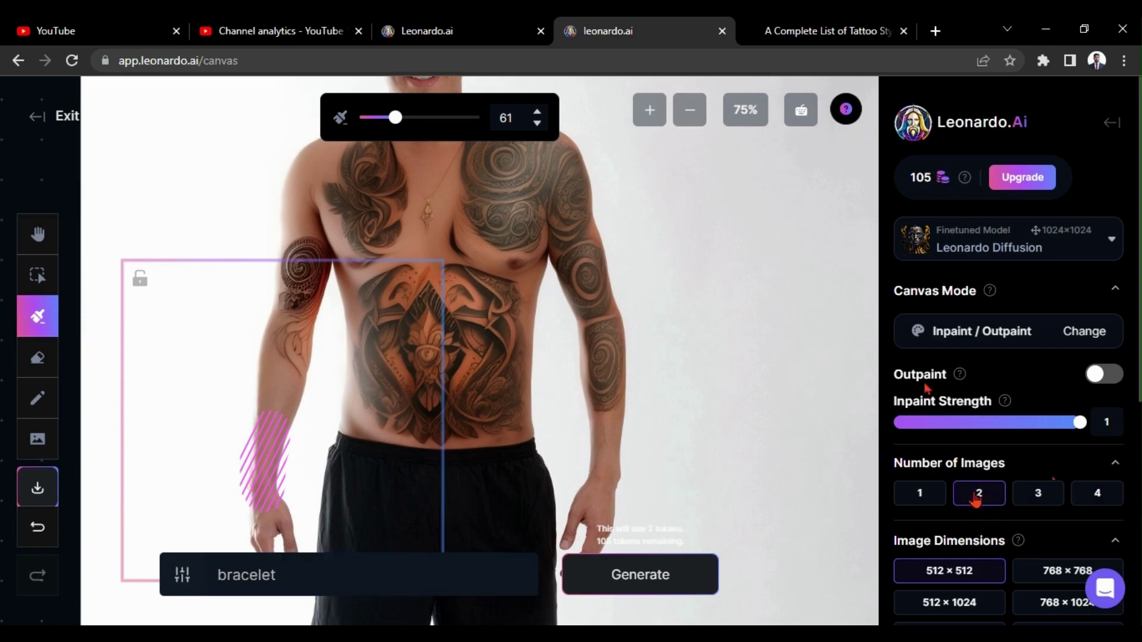
{"action": "left_click", "coordinate": [642, 577]}
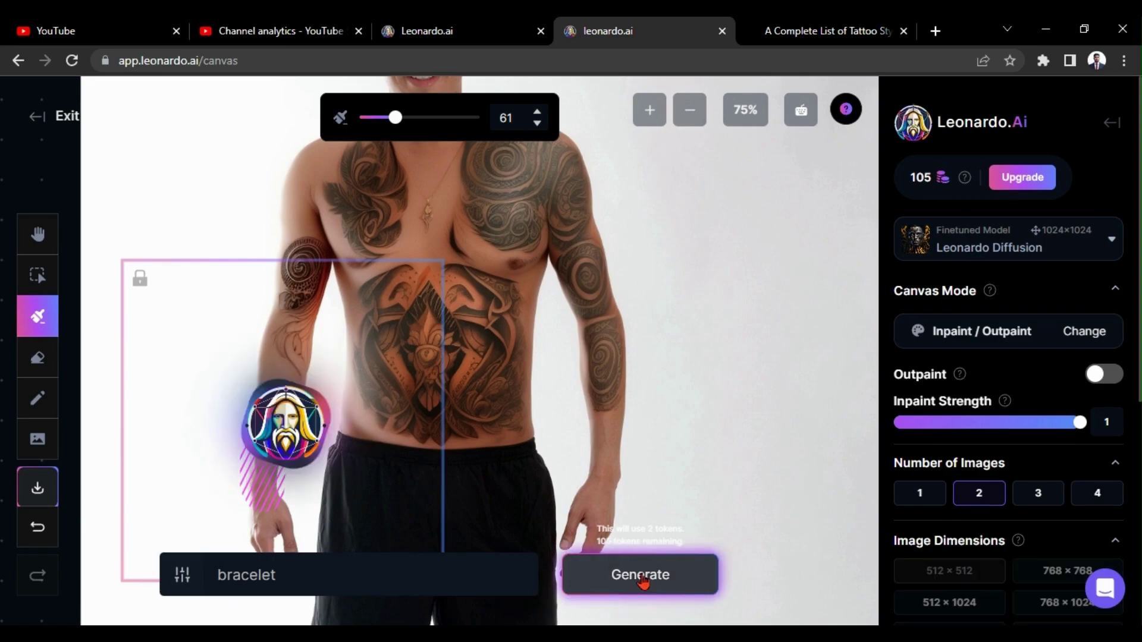
{"action": "key", "text": "v"}
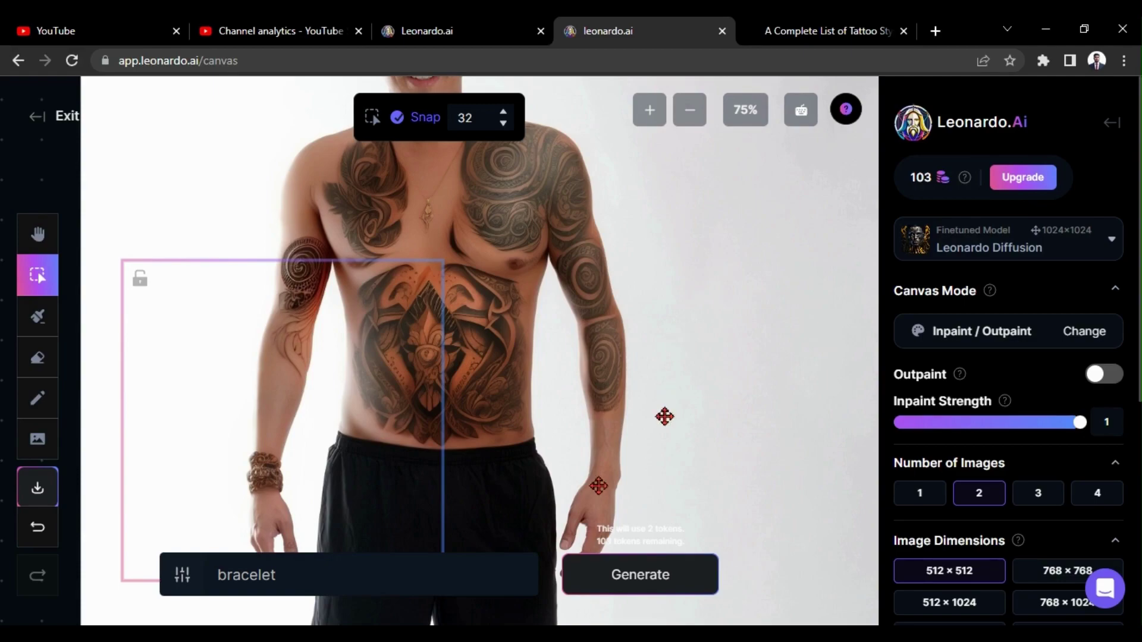
Zoom out to 25% and open the options for the downloaded artwork (1).png
{"action": "scroll", "coordinate": [664, 416], "scroll_direction": "down", "scroll_amount": 1}
{"action": "left_click", "coordinate": [688, 117]}
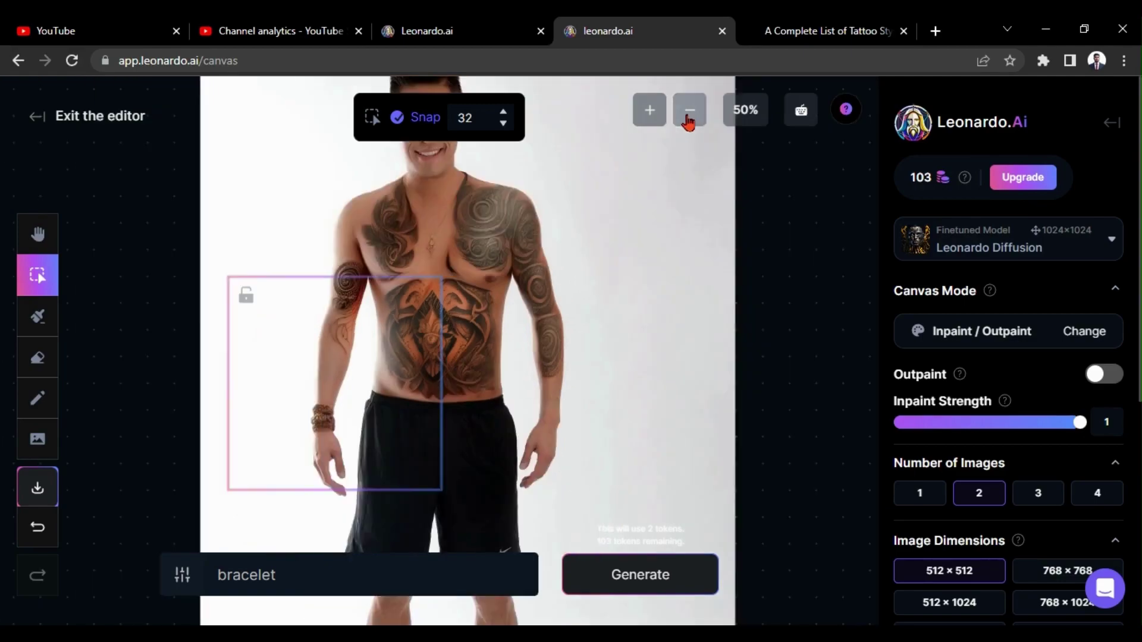
{"action": "left_click", "coordinate": [688, 118]}
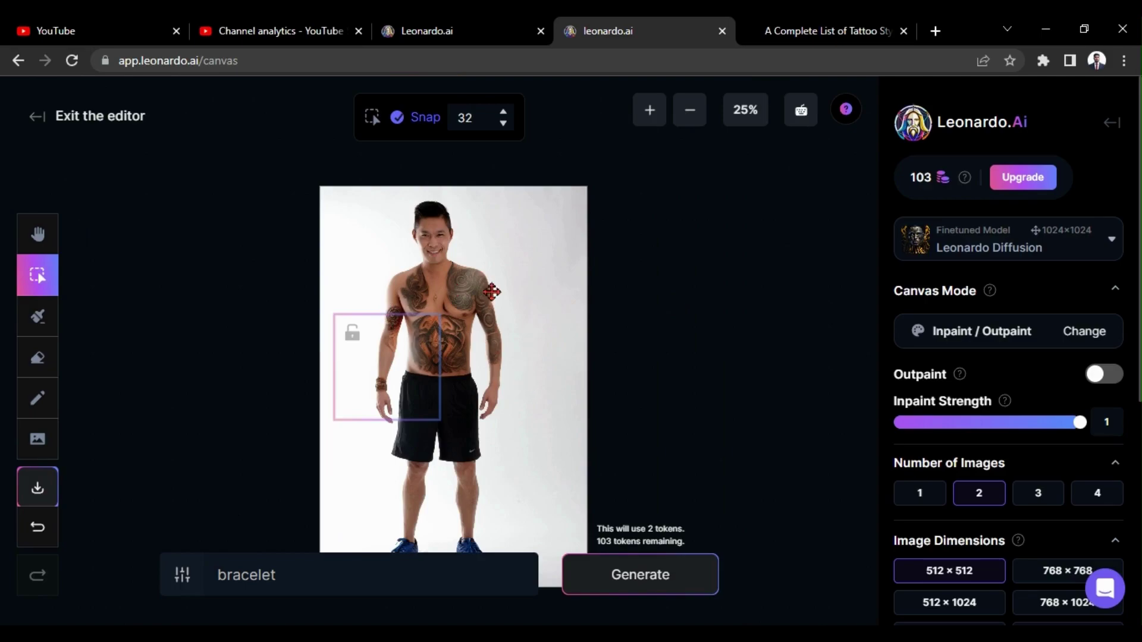
{"action": "scroll", "coordinate": [522, 375], "scroll_direction": "up", "scroll_amount": 1}
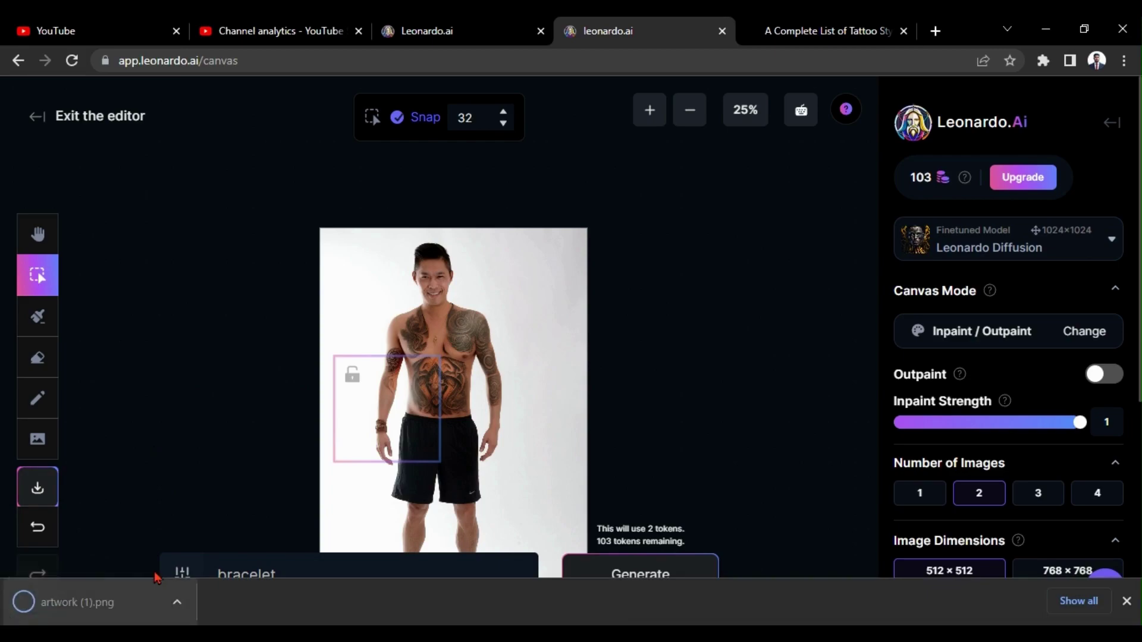
{"action": "right_click", "coordinate": [176, 601]}
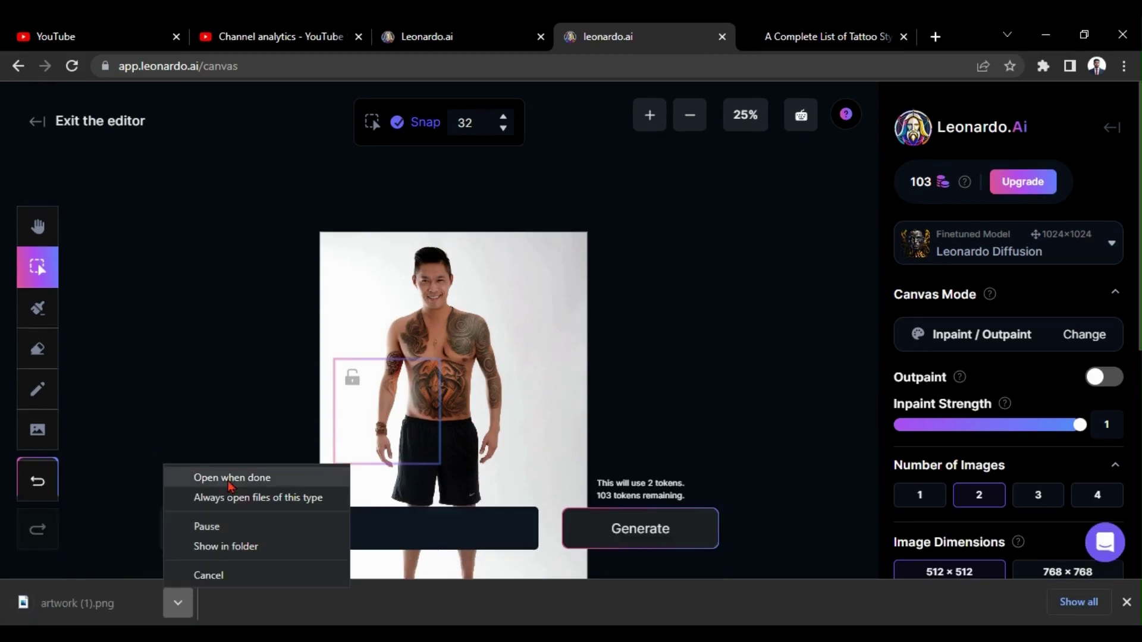